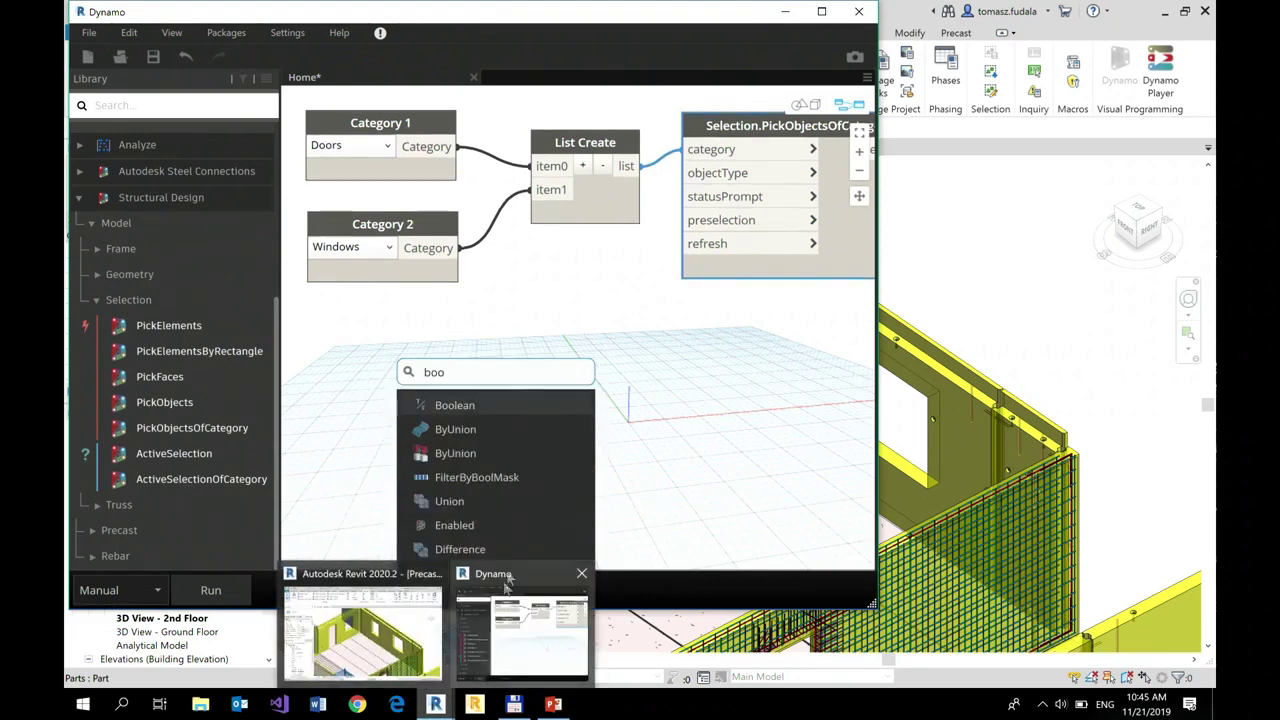
Add a Boolean node below Category 2 and rename it 'preselecion'.
click(502, 404)
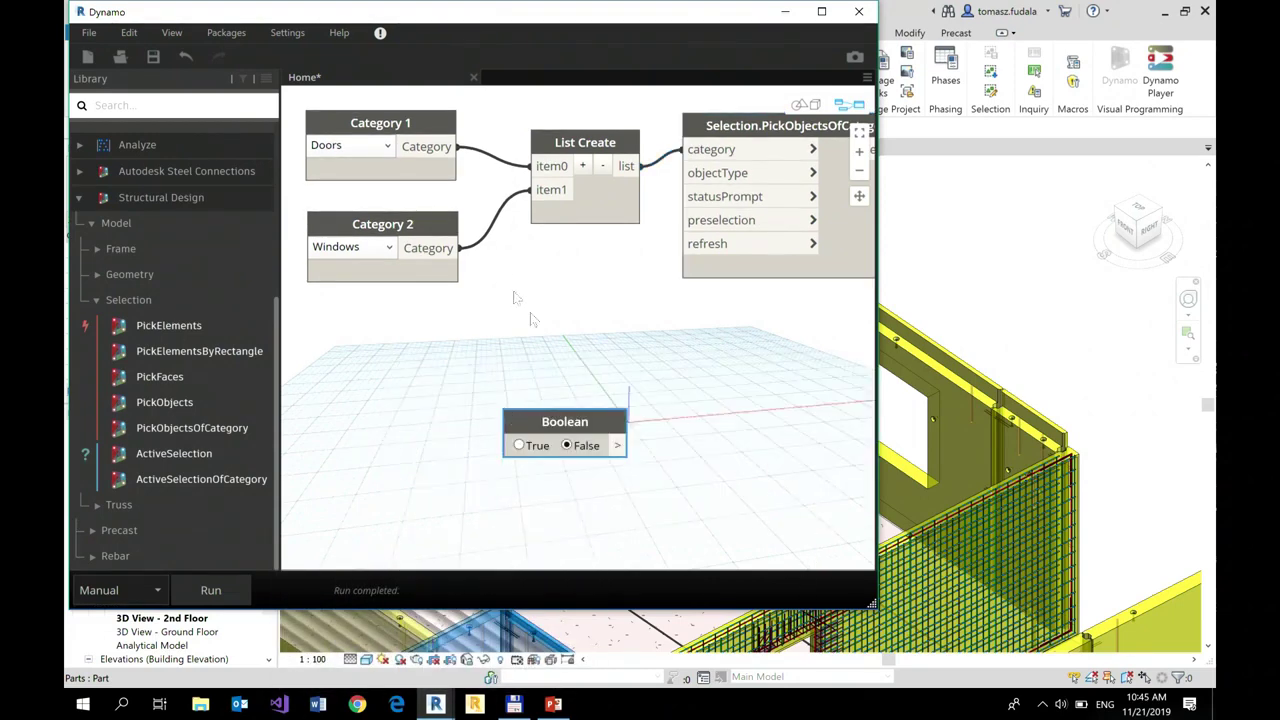
drag(584, 423, 408, 328)
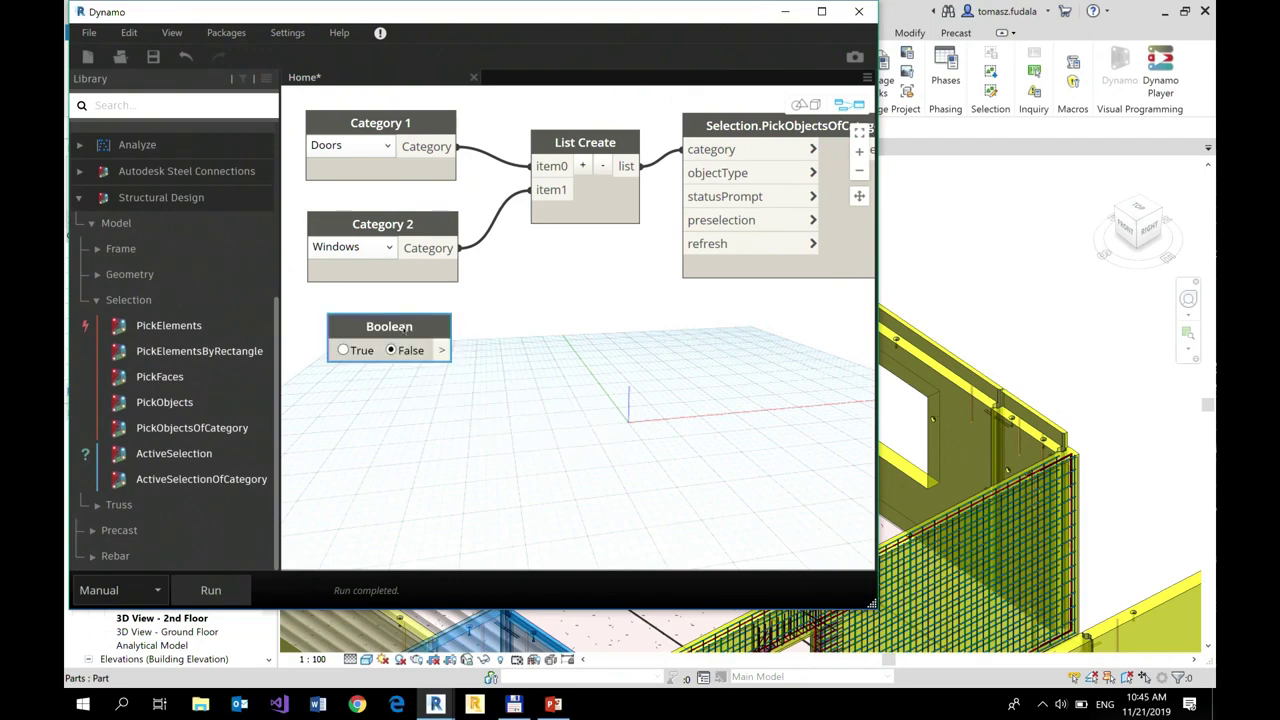
double_click(406, 327)
text(pre)
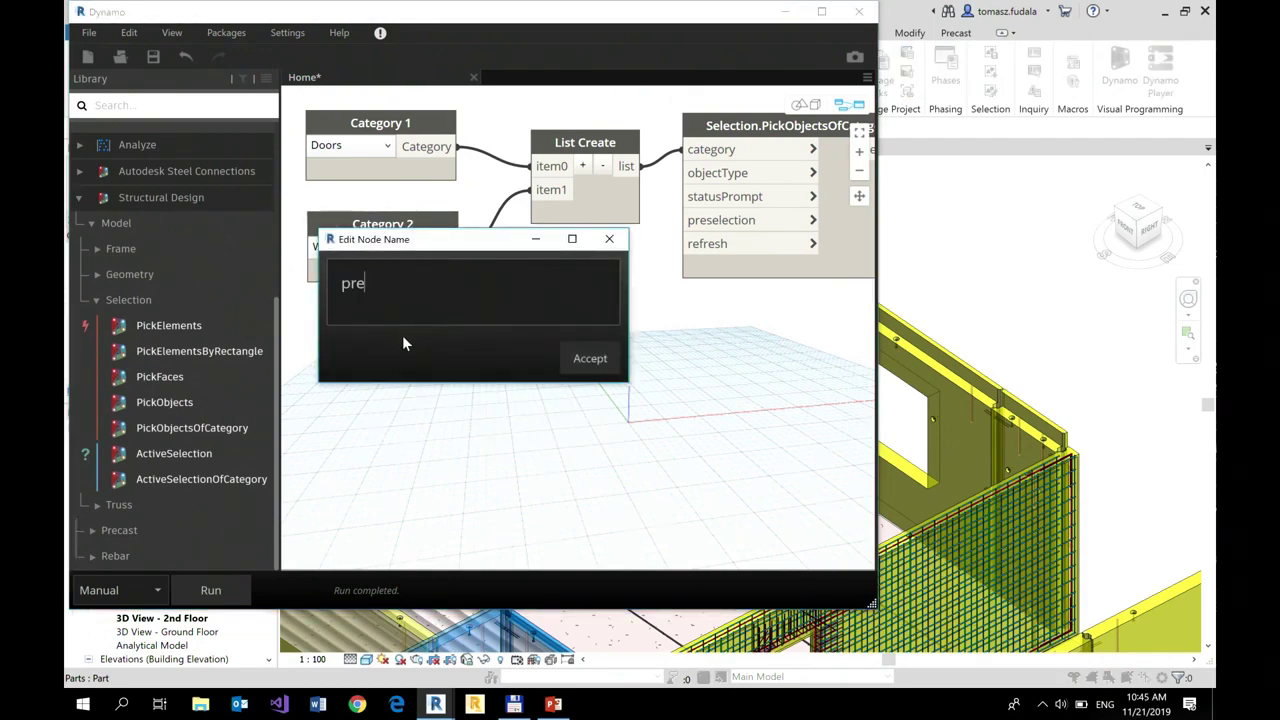
text(selecion)
click(568, 357)
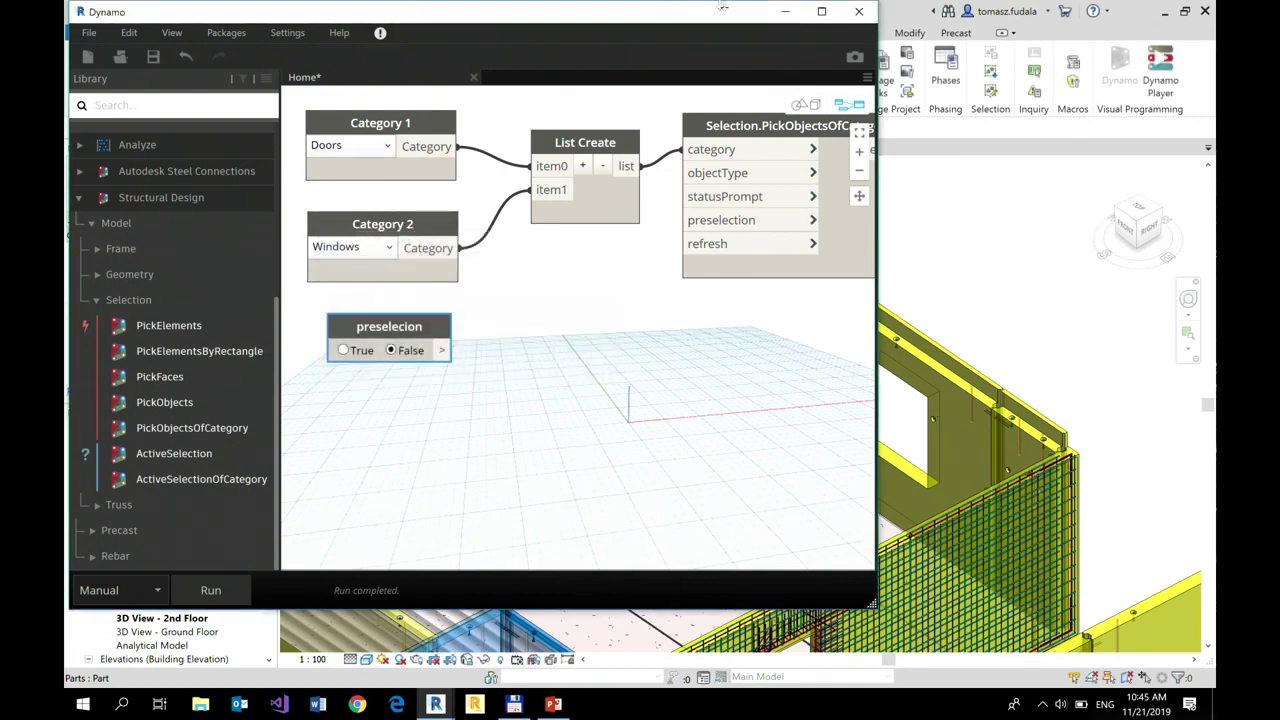
Wire the preselecion node into PickObjectsOfCategory's preselection input.
click(441, 350)
click(735, 228)
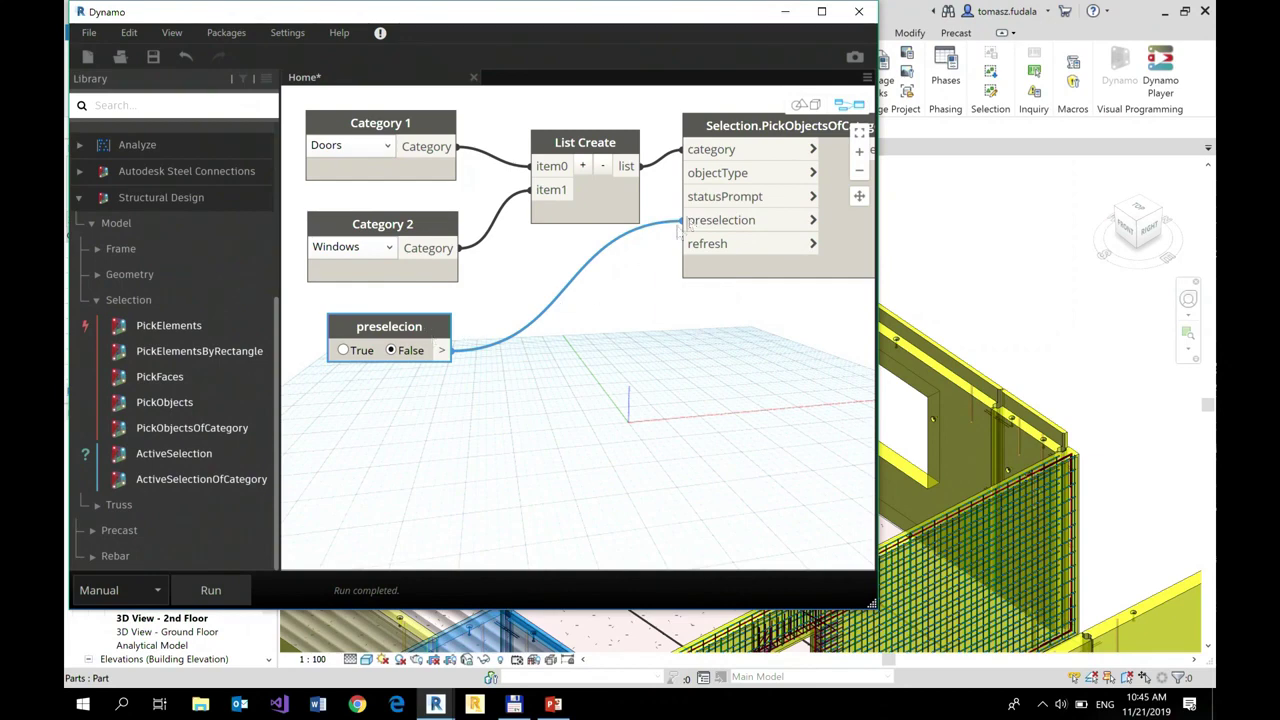
middle_drag(743, 369, 686, 394)
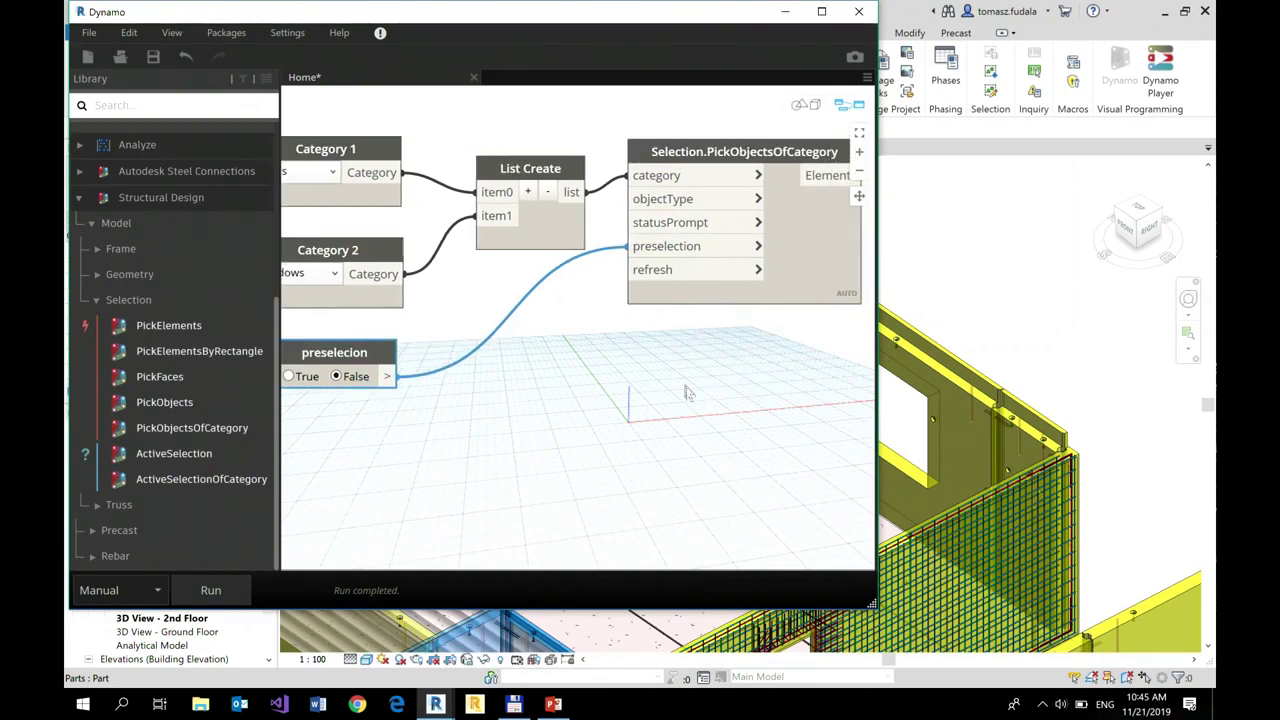
Mark the preselecion Boolean node as a graph input.
right_click(338, 356)
click(408, 503)
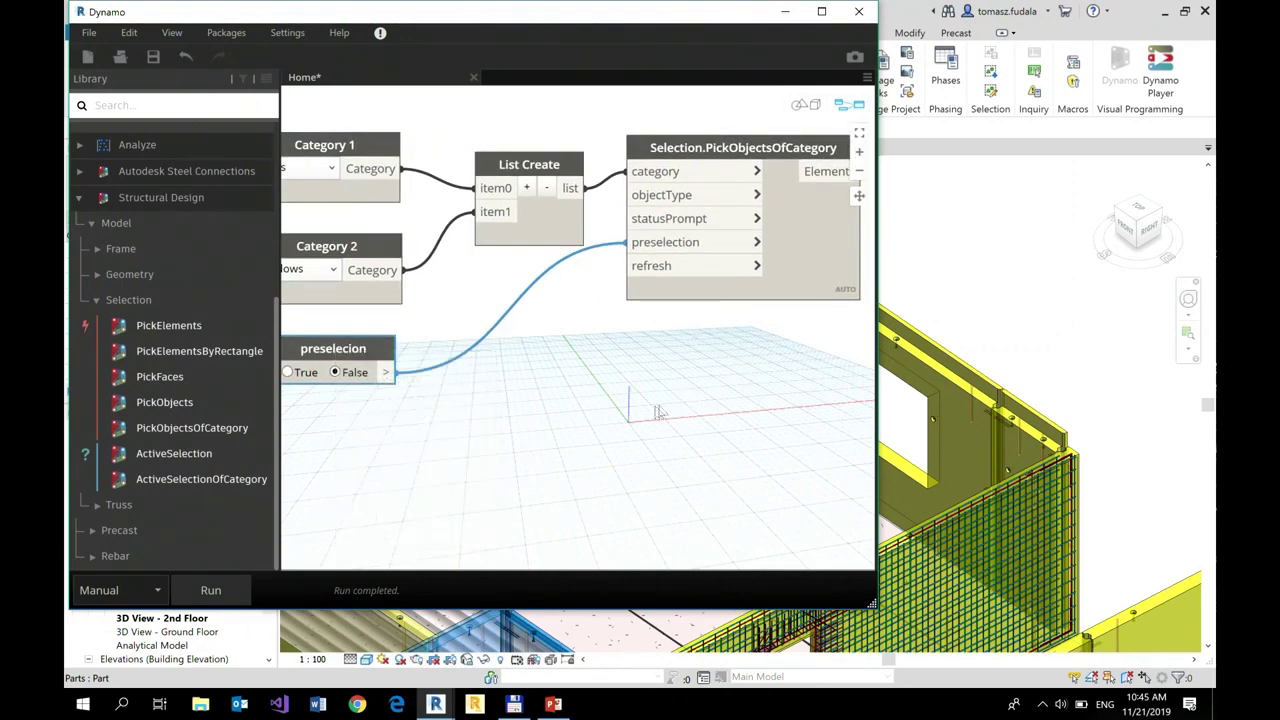
middle_drag(721, 398, 600, 360)
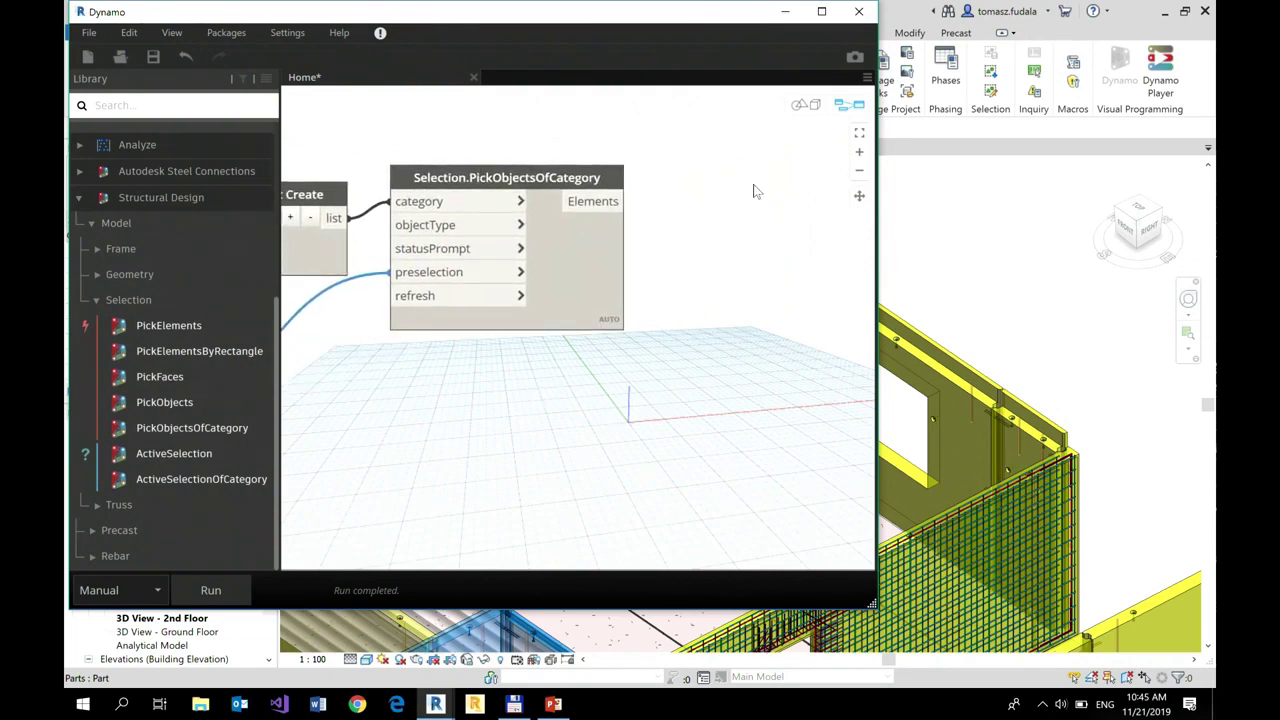
Add a Watch node right of PickObjectsOfCategory, fed by its Elements output.
right_click(757, 192)
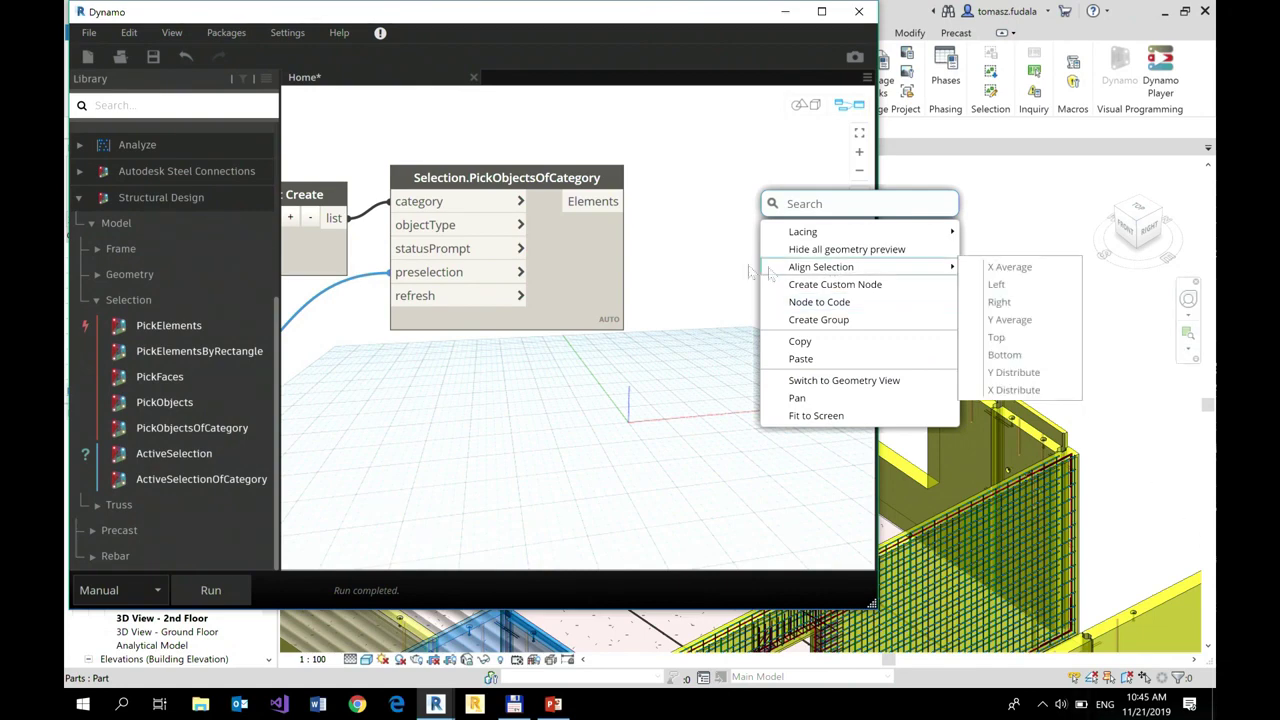
right_click(682, 266)
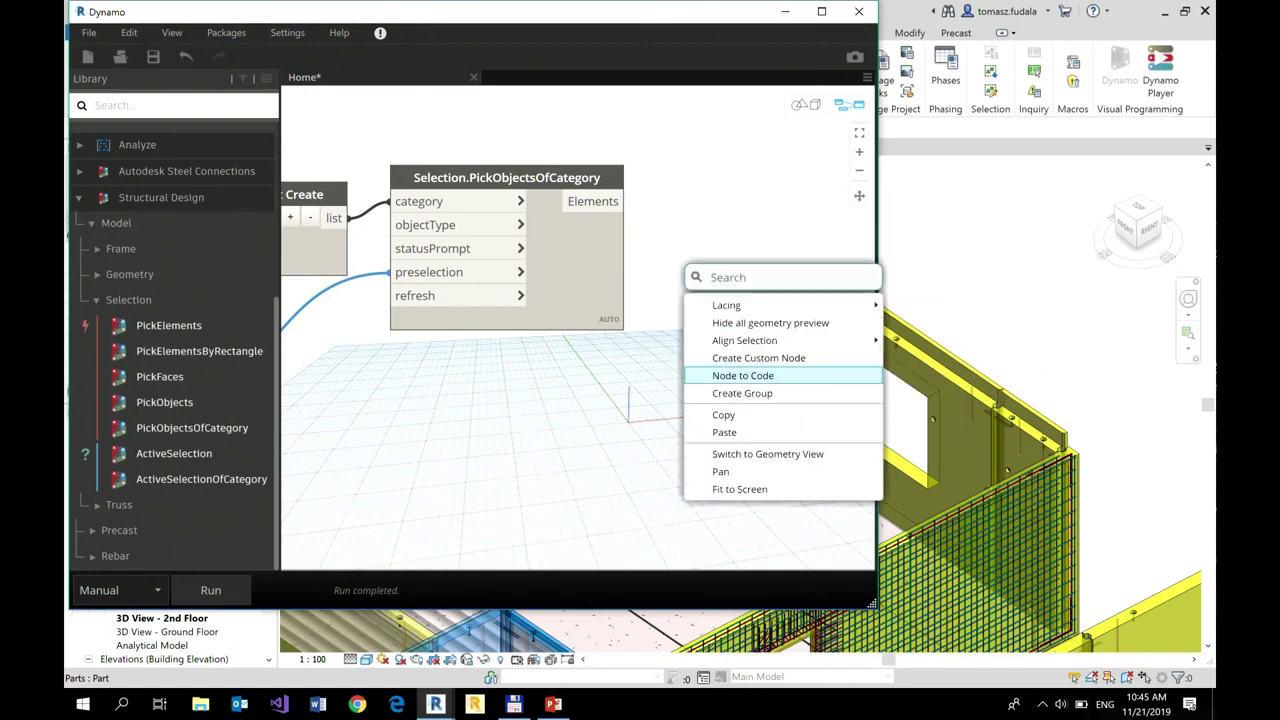
click(762, 280)
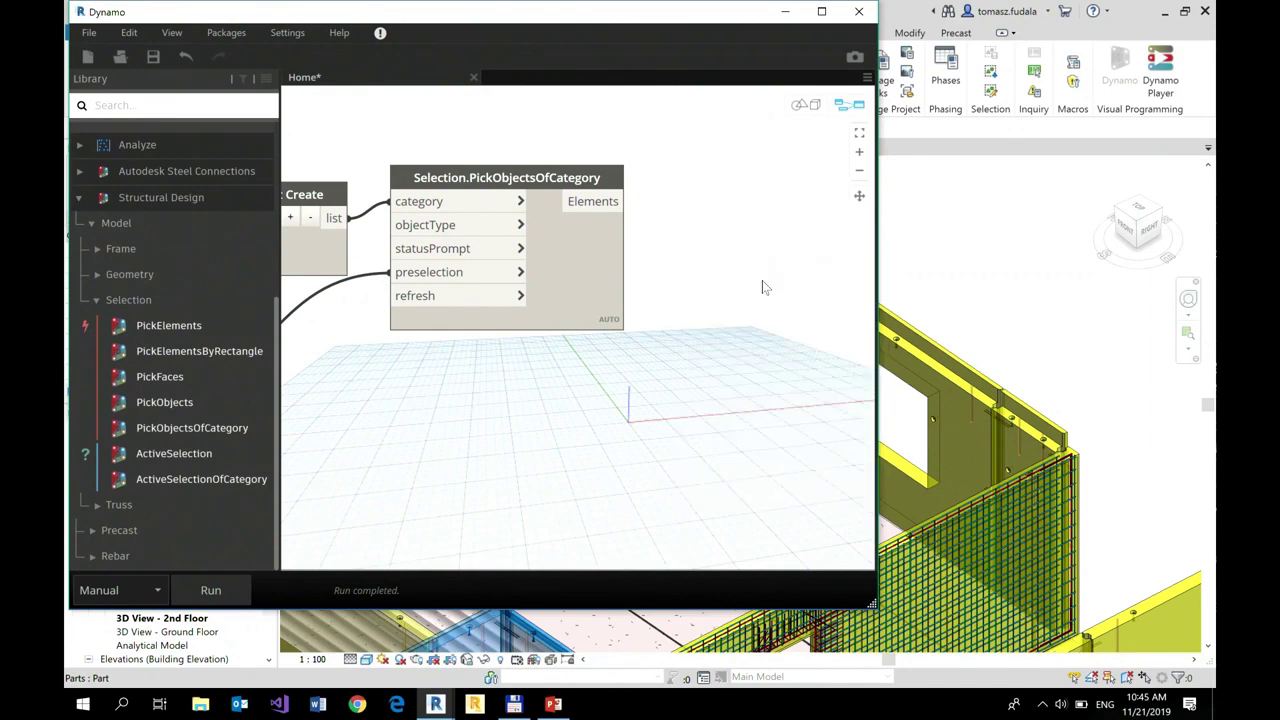
right_click(752, 261)
text(w)
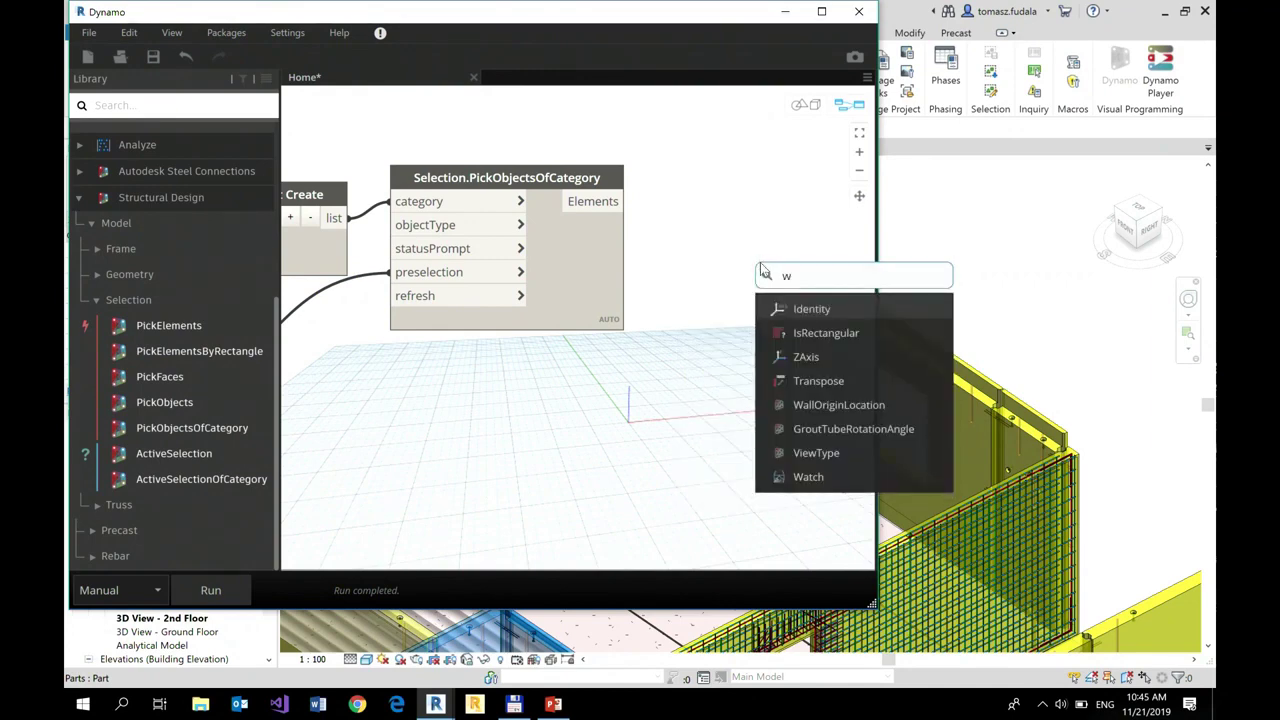
text(a)
key(Escape)
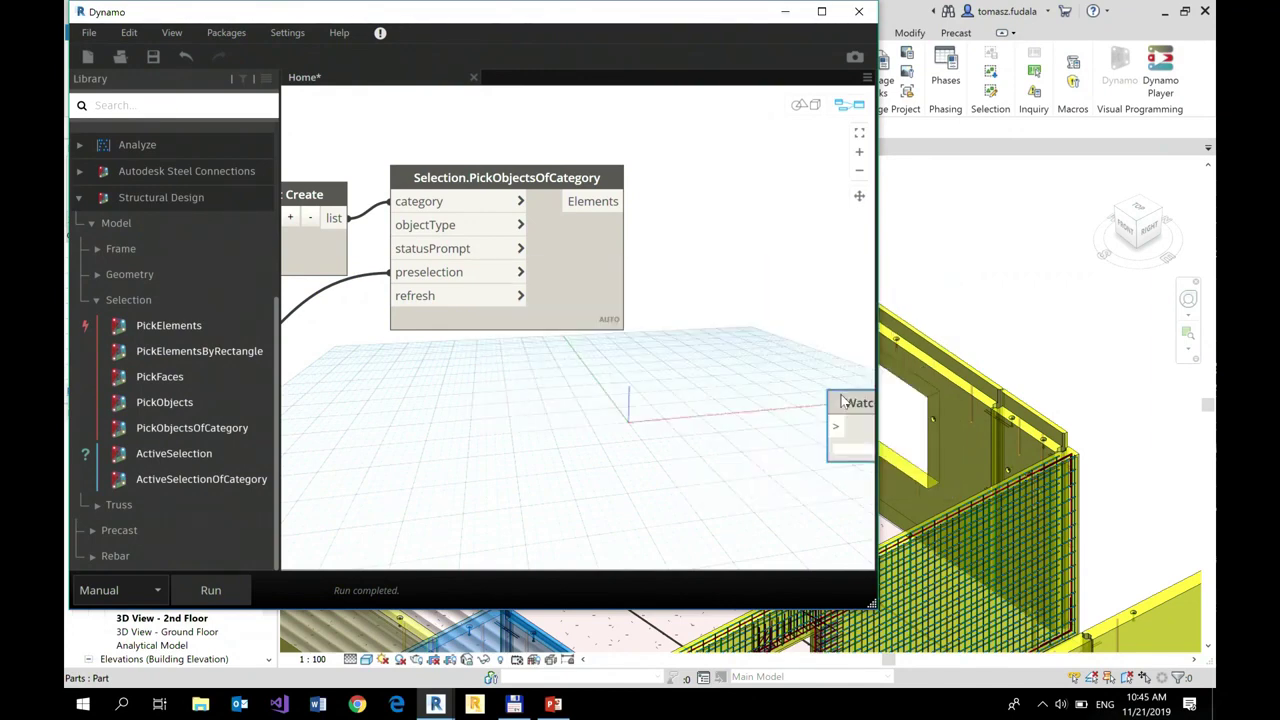
drag(845, 400, 736, 212)
drag(621, 203, 730, 238)
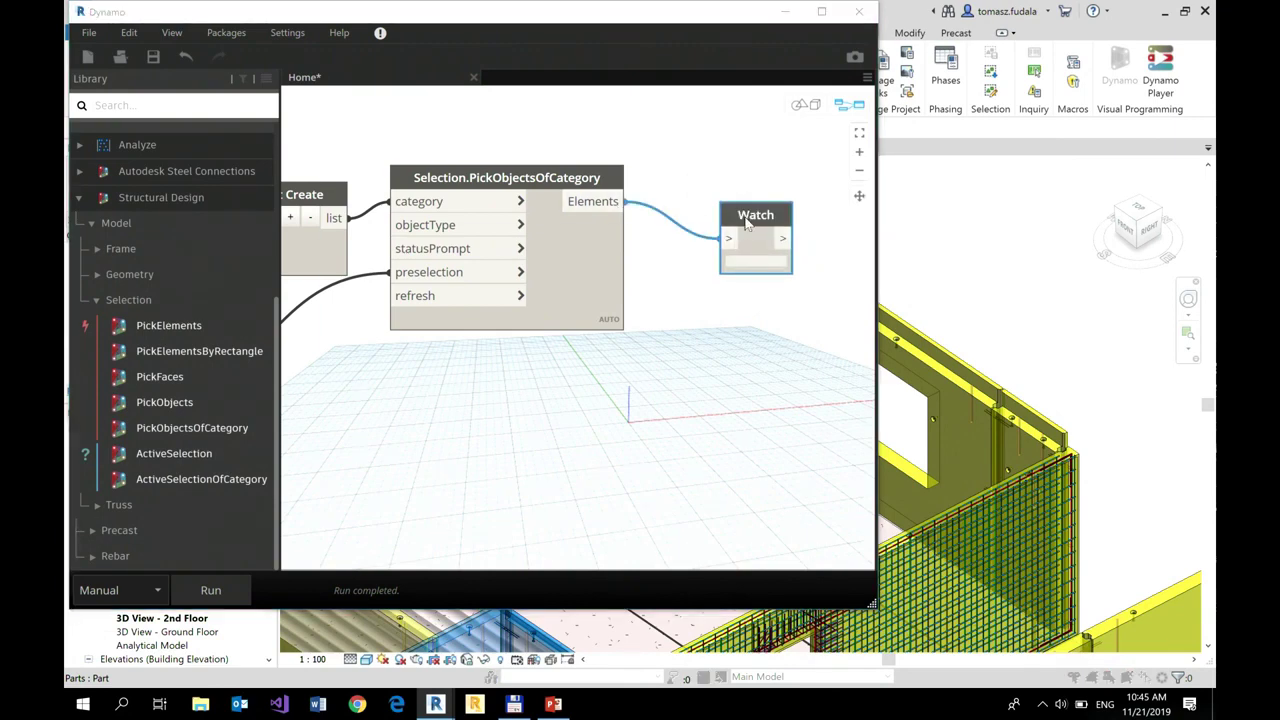
Rename the Watch node to 'Selected Elements'.
double_click(750, 218)
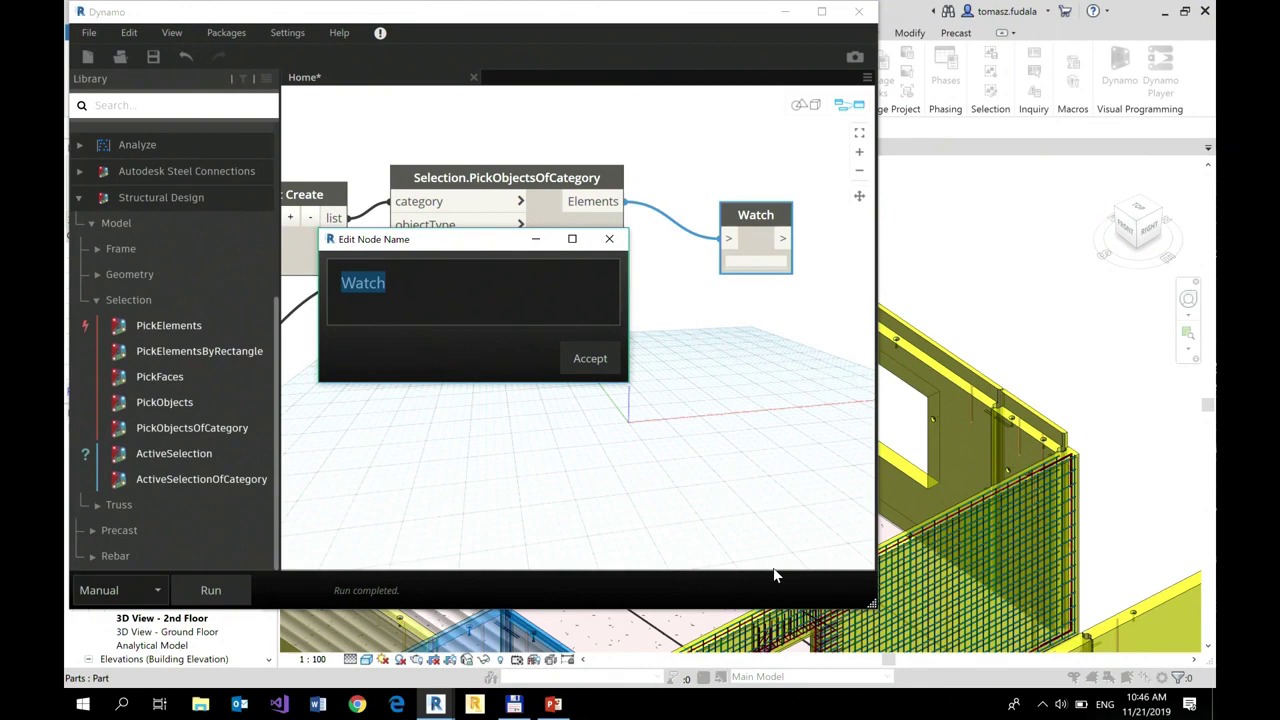
text(Sel)
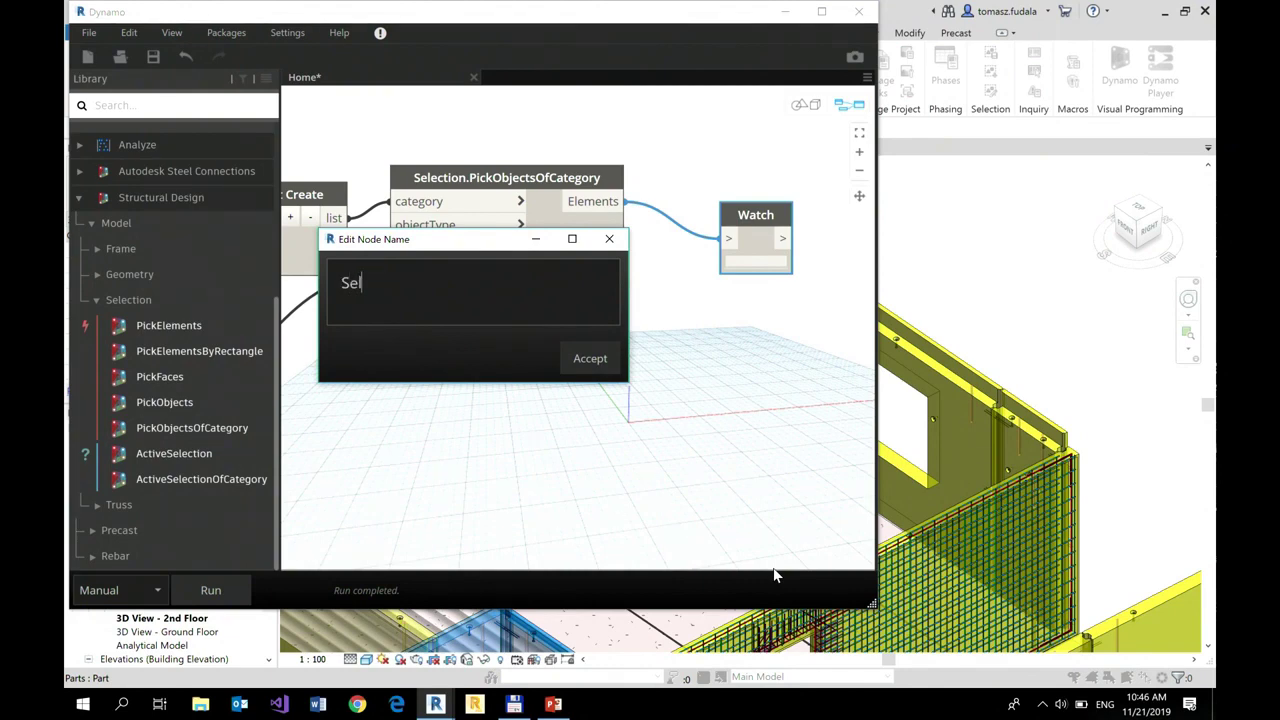
text(ected Elemenstt)
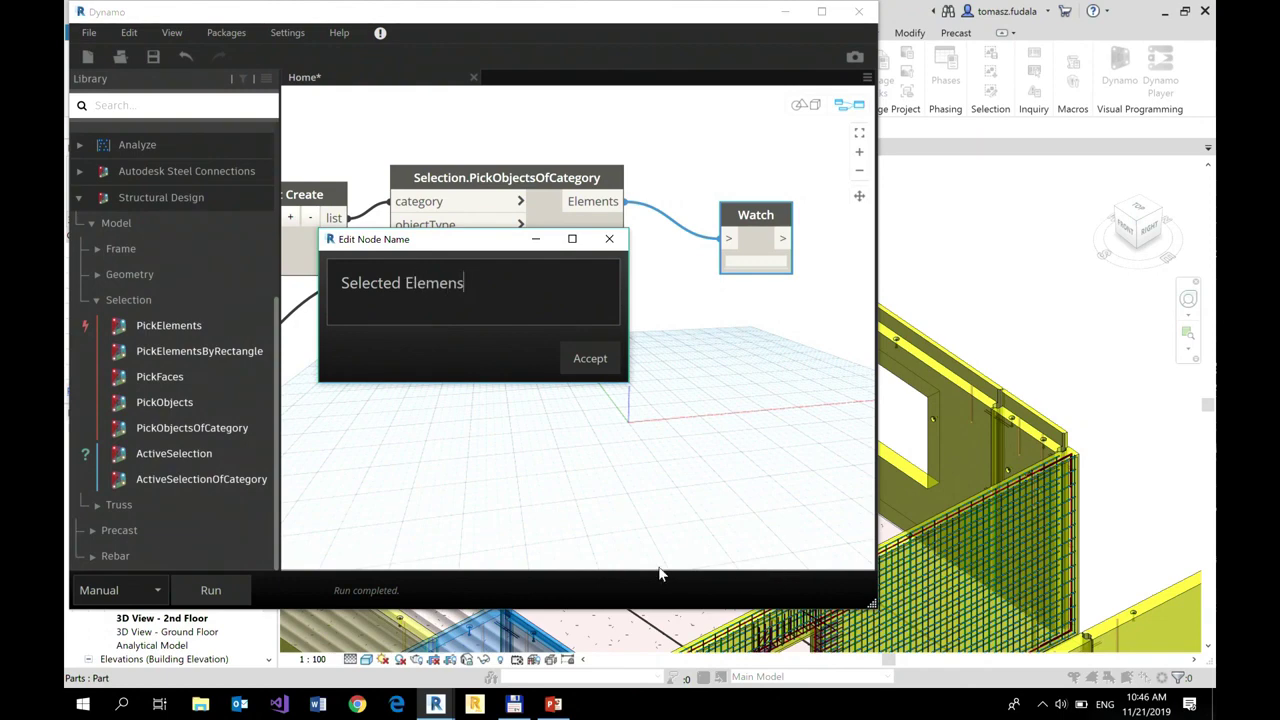
key(BackSpace)
text(ts)
click(590, 358)
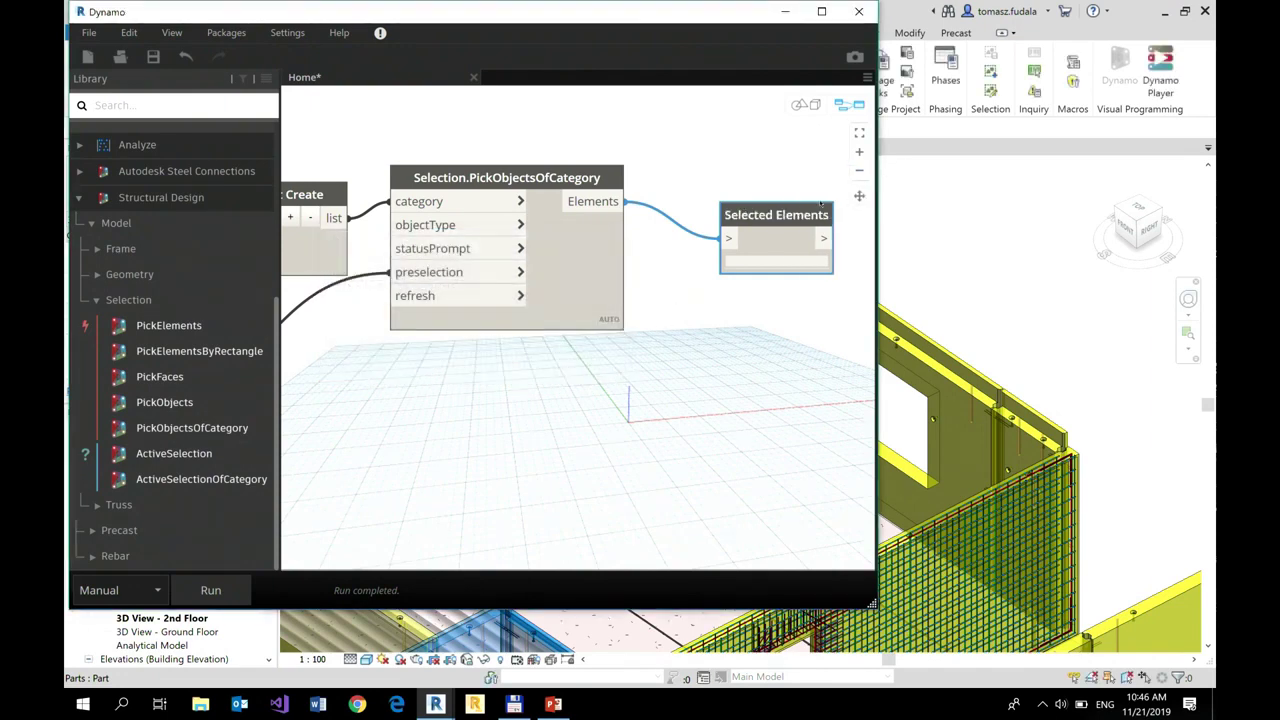
Mark the Selected Elements node as a graph output.
right_click(820, 205)
click(840, 363)
click(89, 32)
Save the graph as Selection.dyn in liveDemo, replacing the existing file.
click(110, 136)
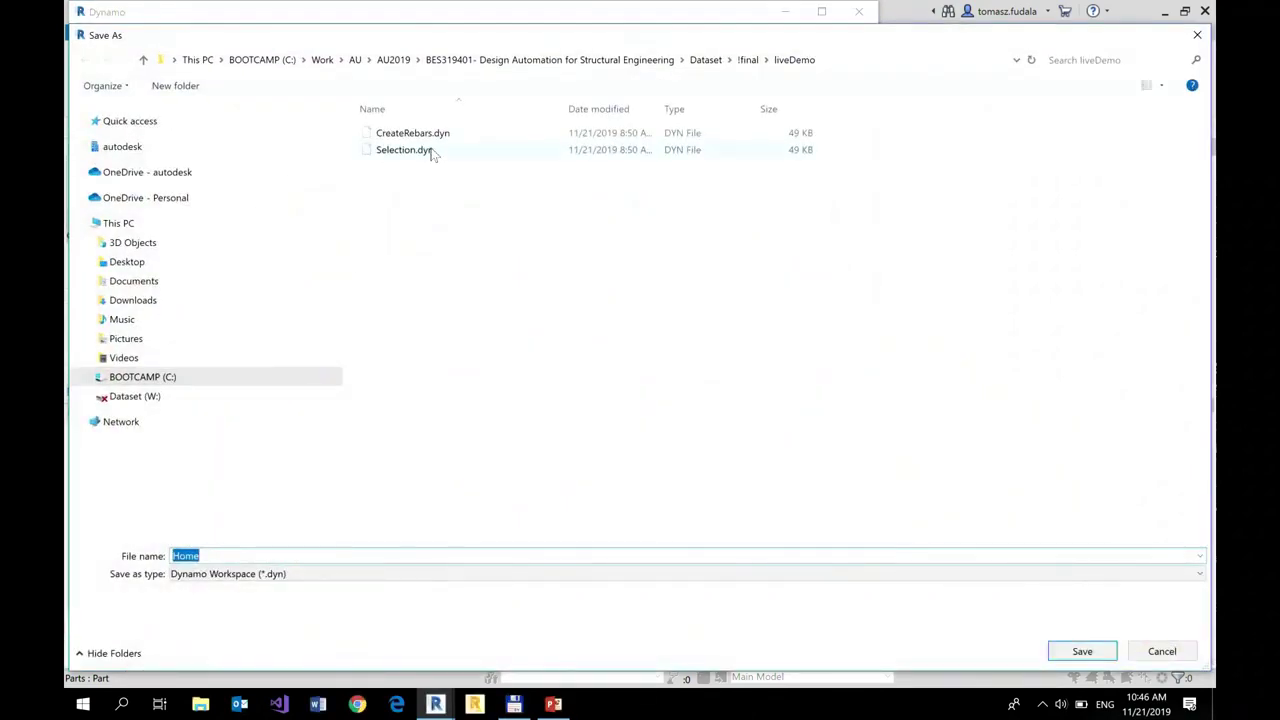
click(430, 151)
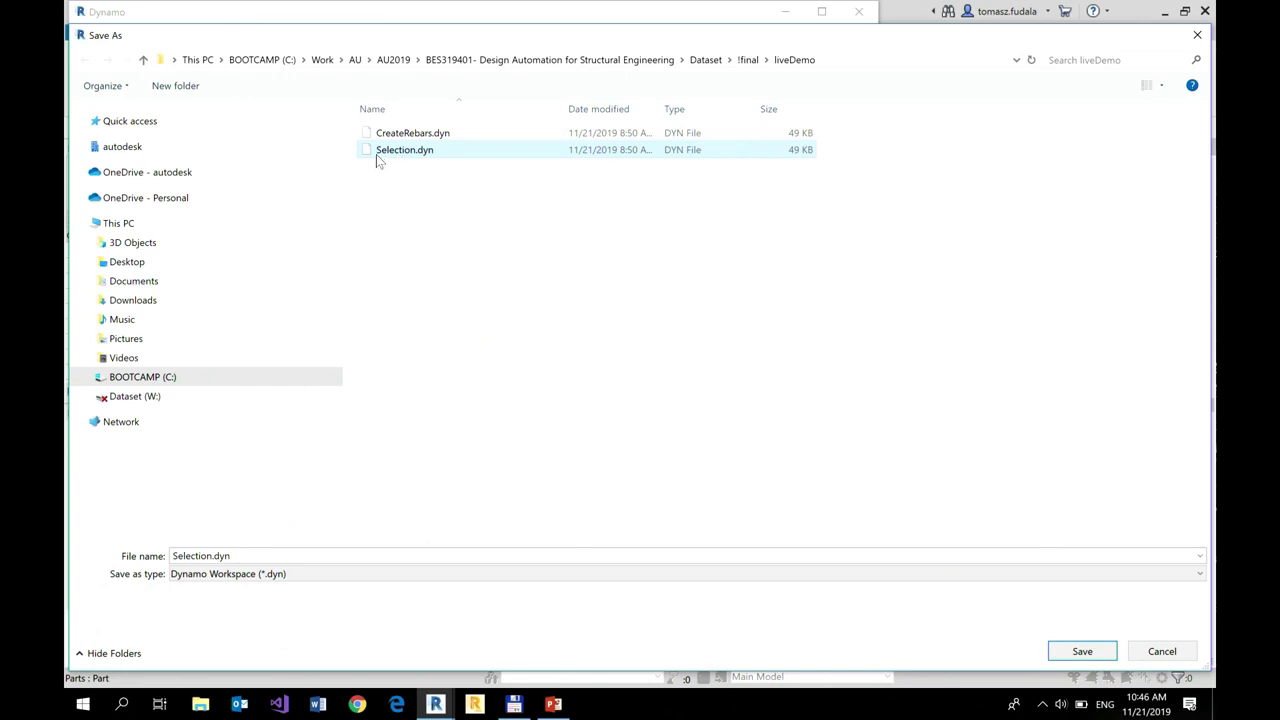
click(1081, 652)
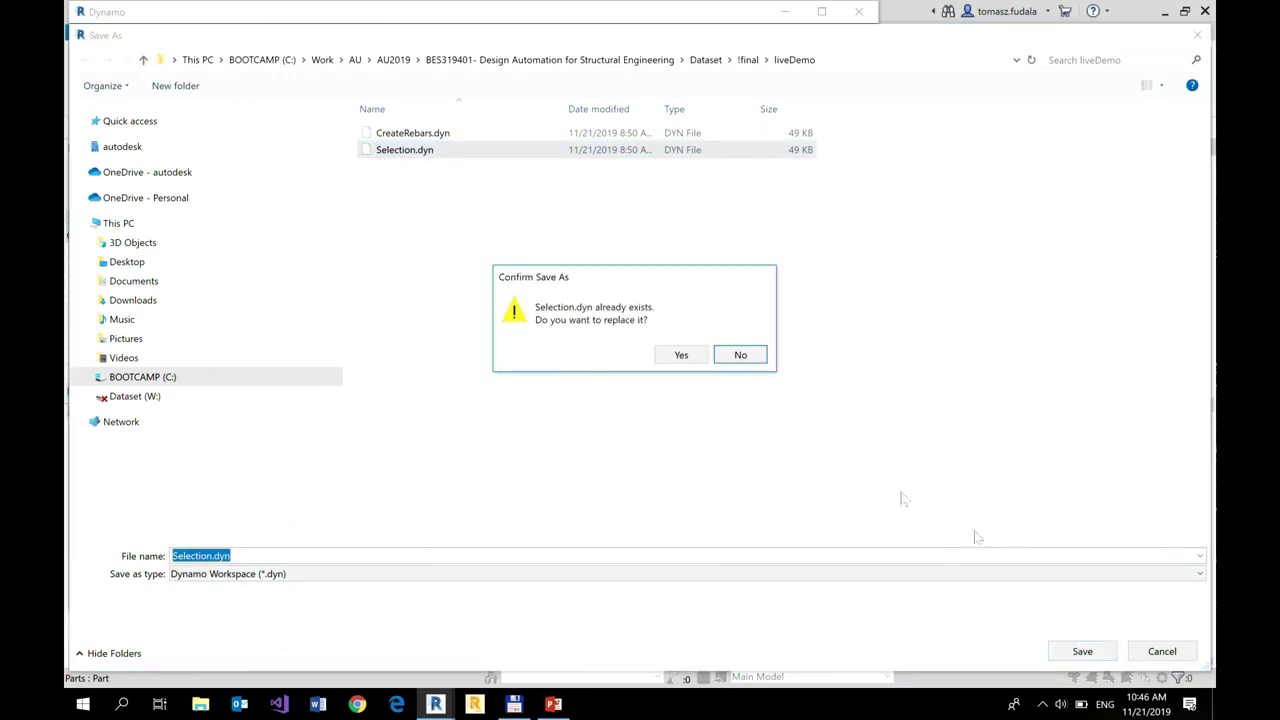
click(683, 355)
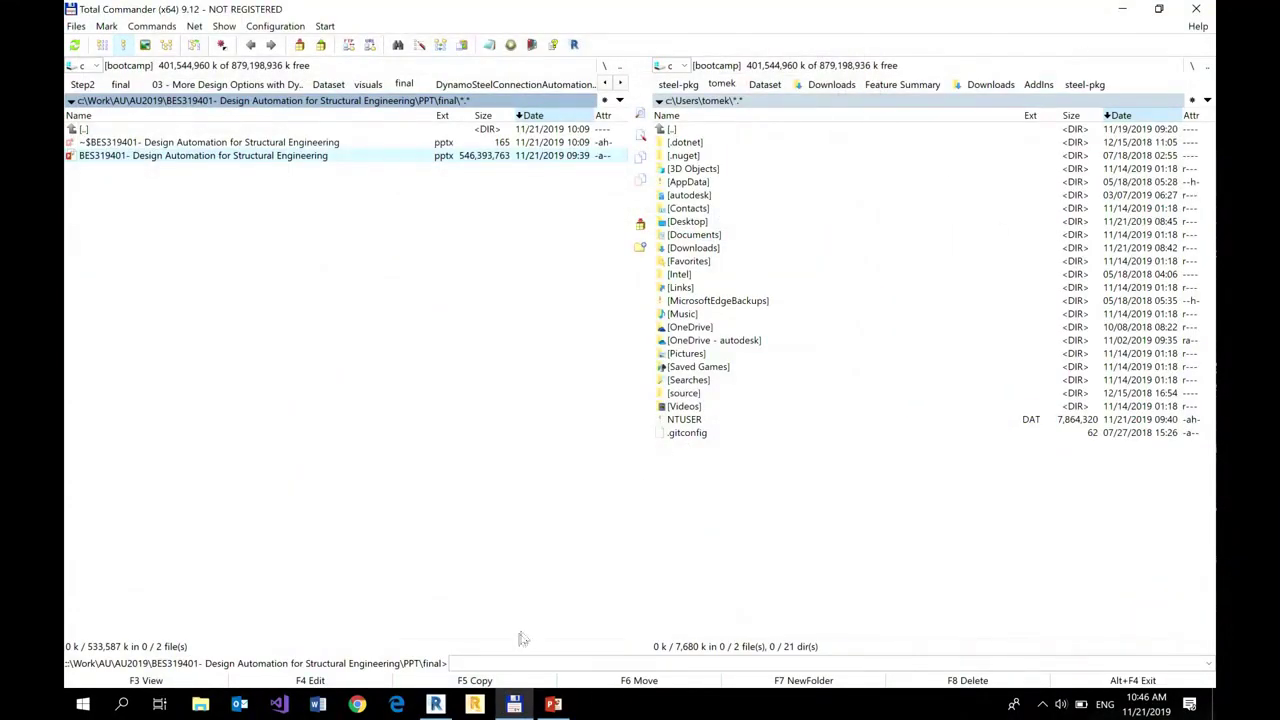
Switch to the Revit window where Dynamo Player is open.
click(435, 704)
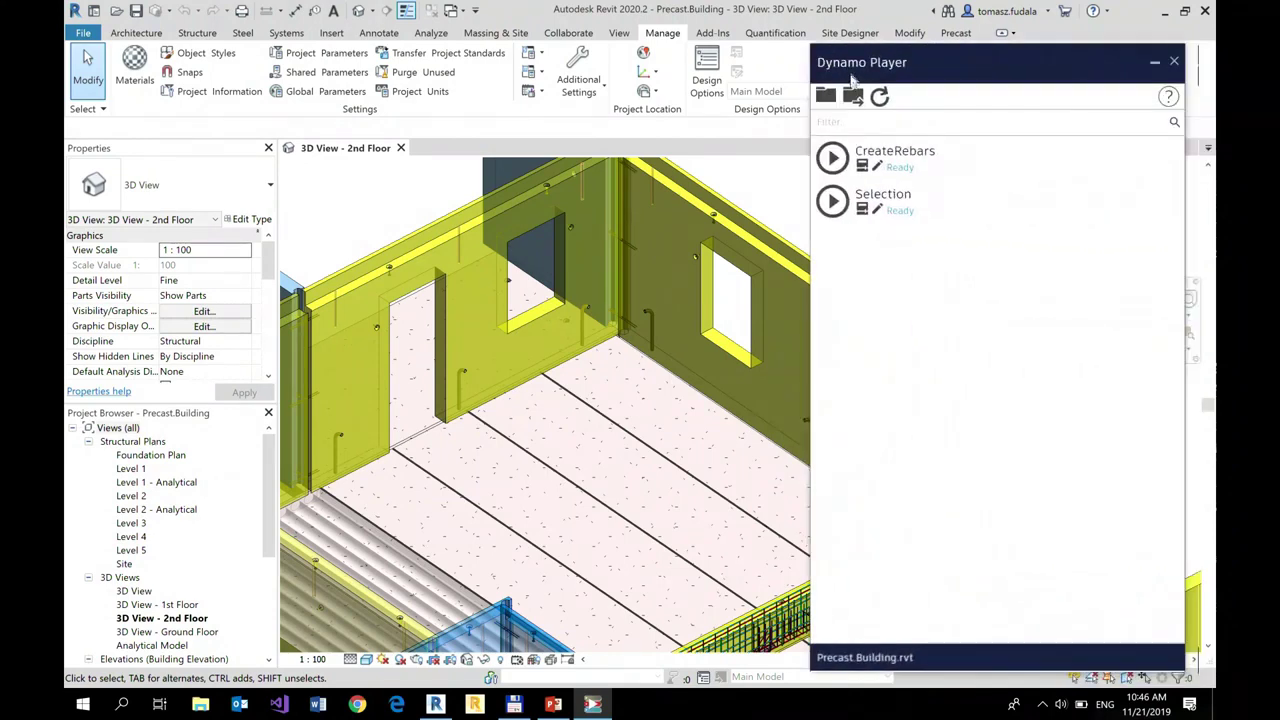
Set Dynamo Player's scripts folder to liveDemo.
click(826, 96)
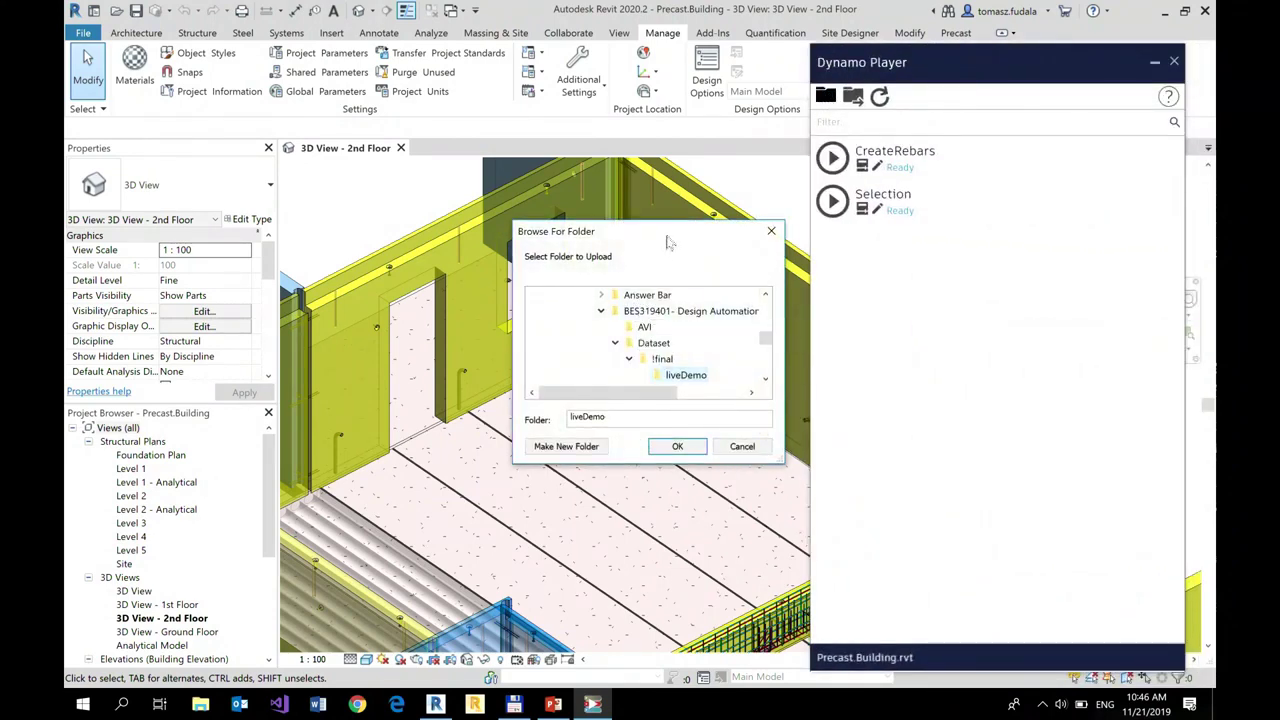
drag(670, 231, 670, 129)
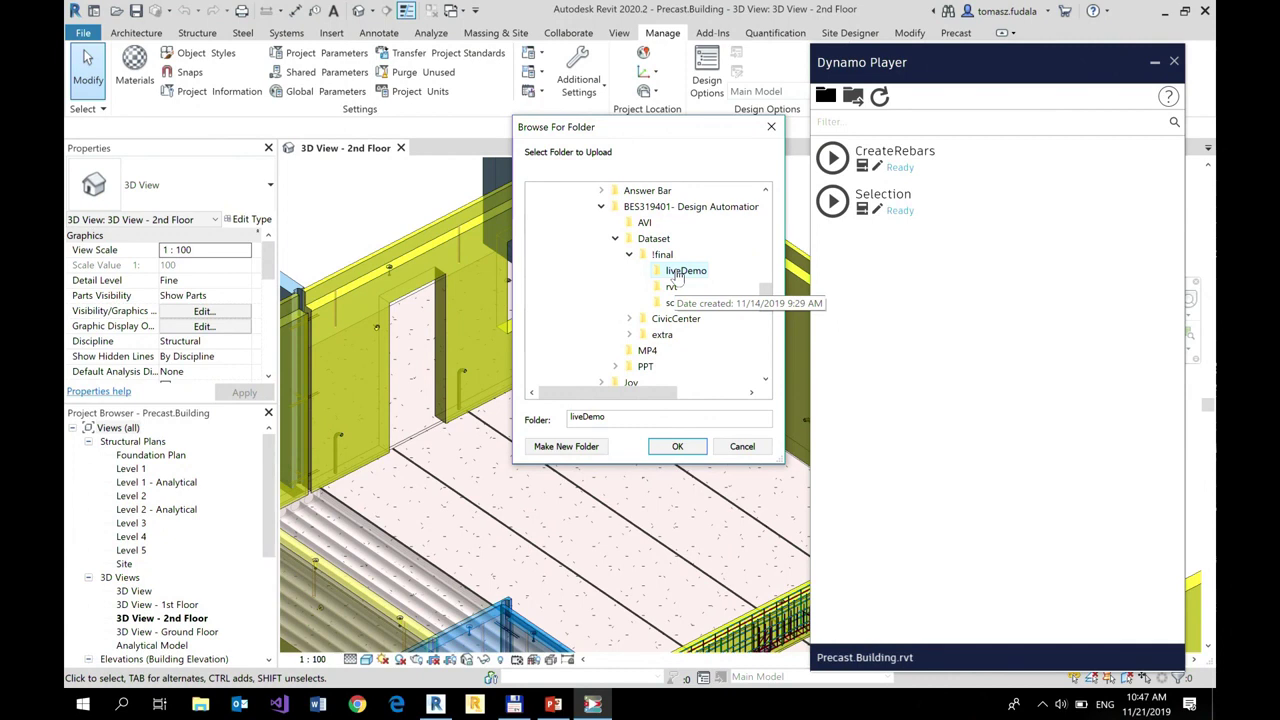
click(677, 446)
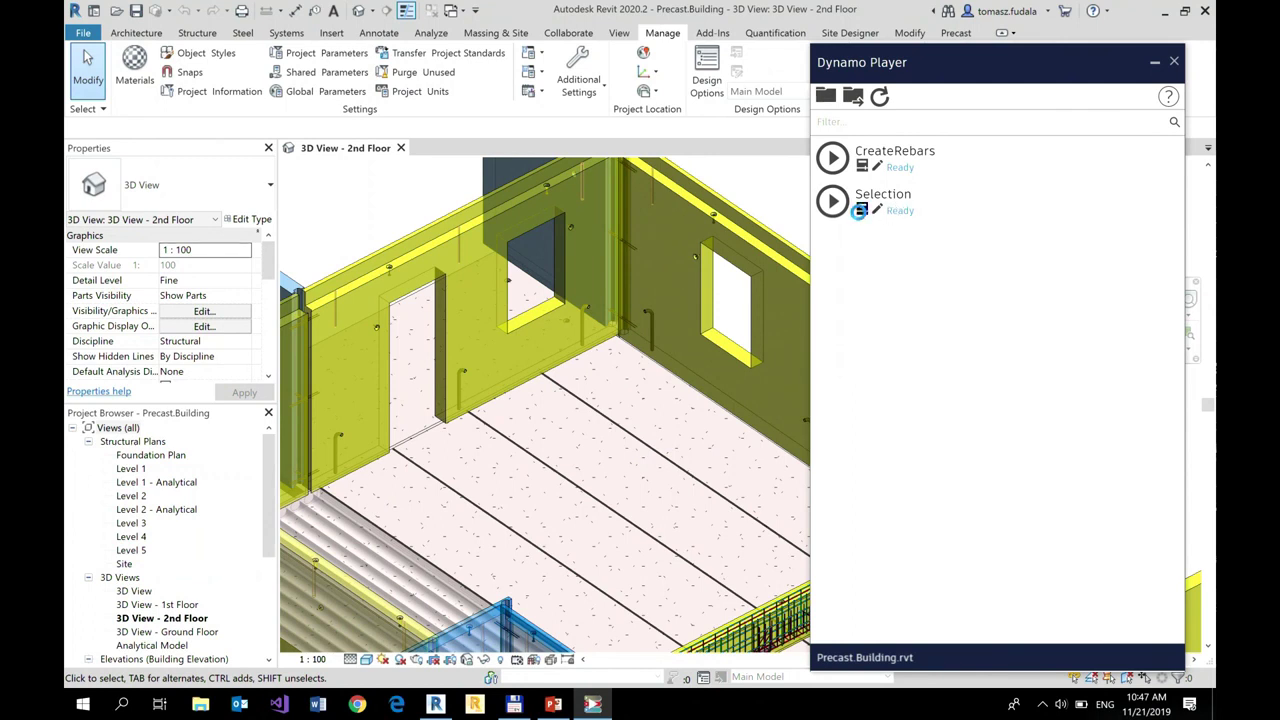
Show the Selection script's Doors and Windows inputs, then open it in Dynamo for editing.
click(861, 214)
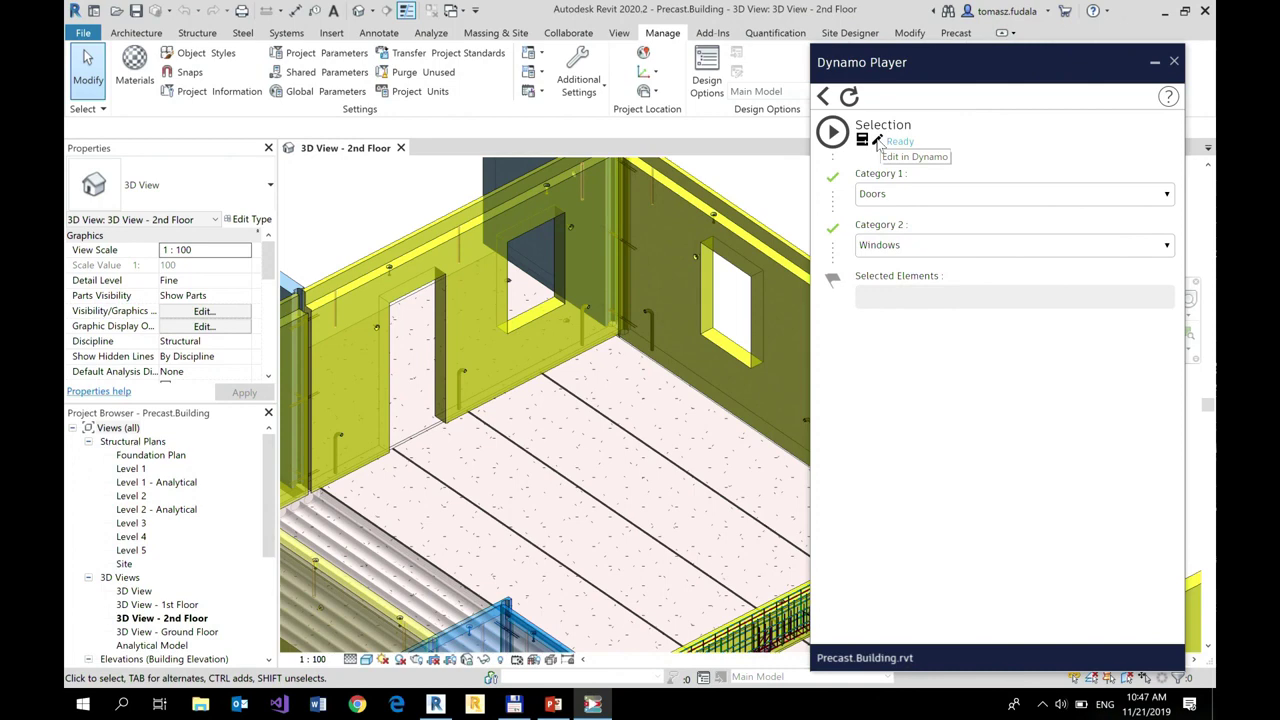
click(877, 141)
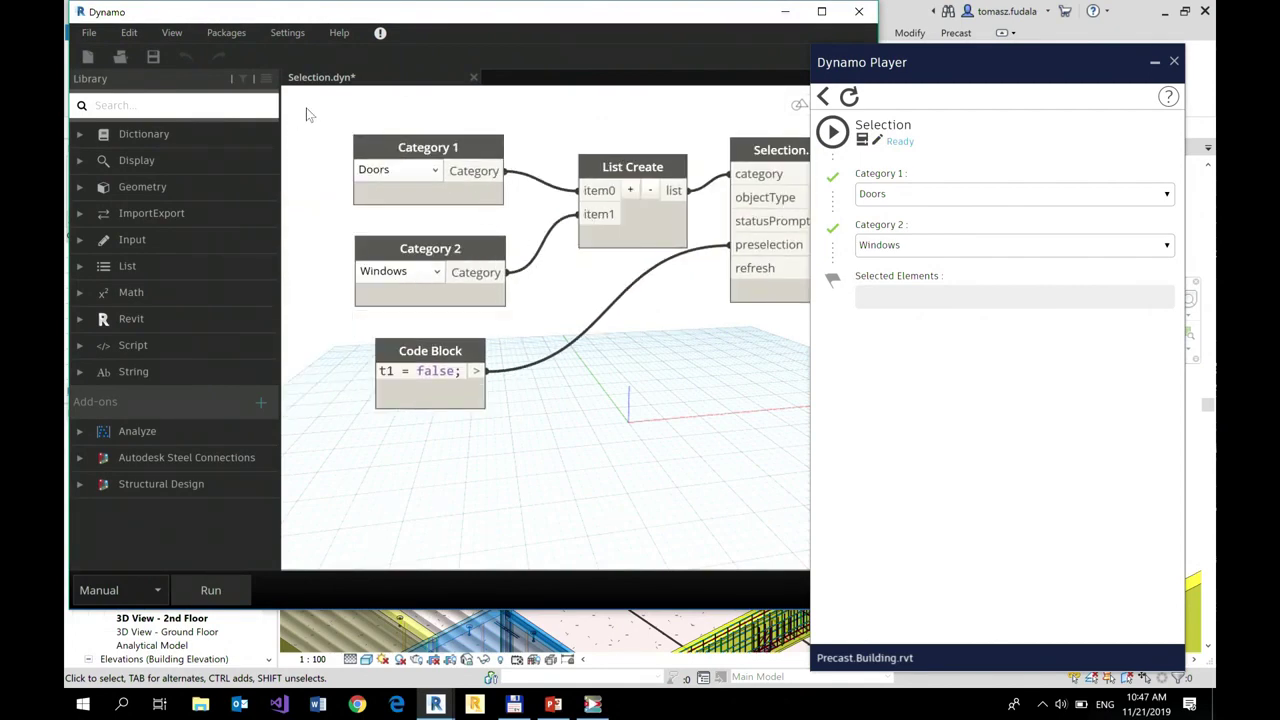
Select the 't1 = false' Code Block node and bring up its options.
click(469, 357)
right_click(482, 361)
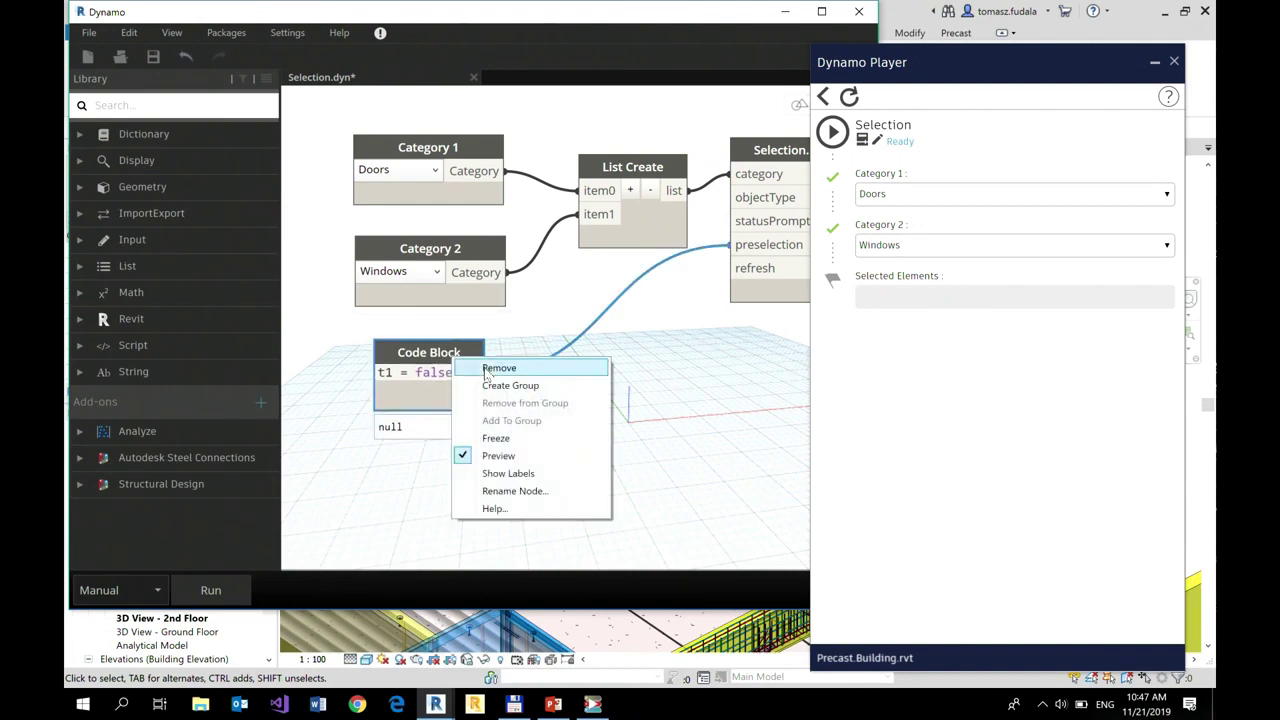
Replace the Code Block with a Boolean node named 'p' below the Category nodes.
click(486, 369)
right_click(400, 389)
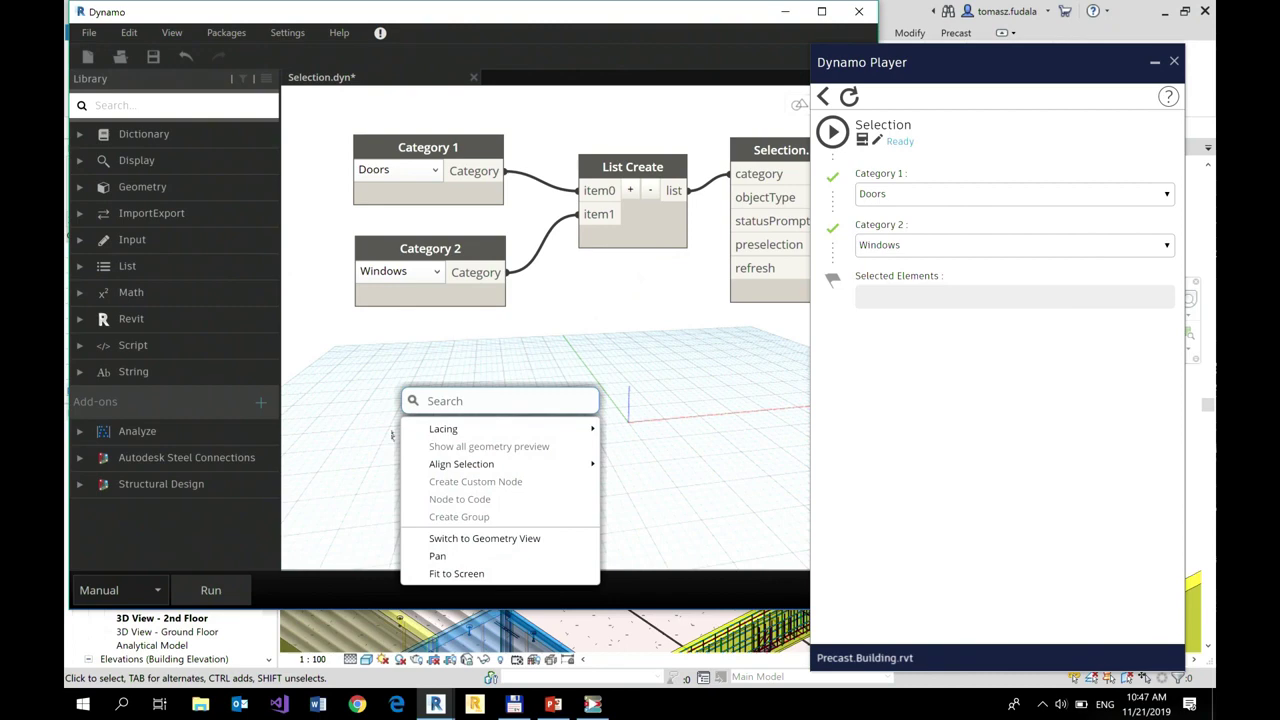
text(bool)
click(469, 432)
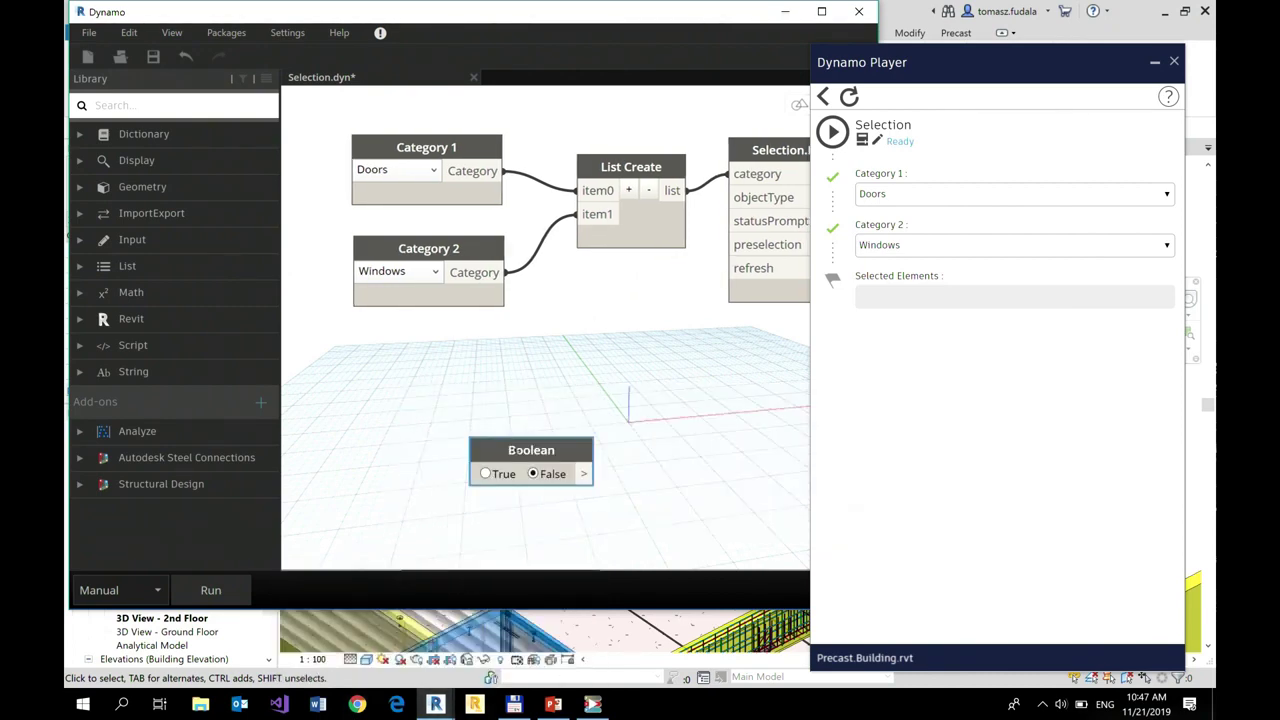
drag(514, 450, 428, 375)
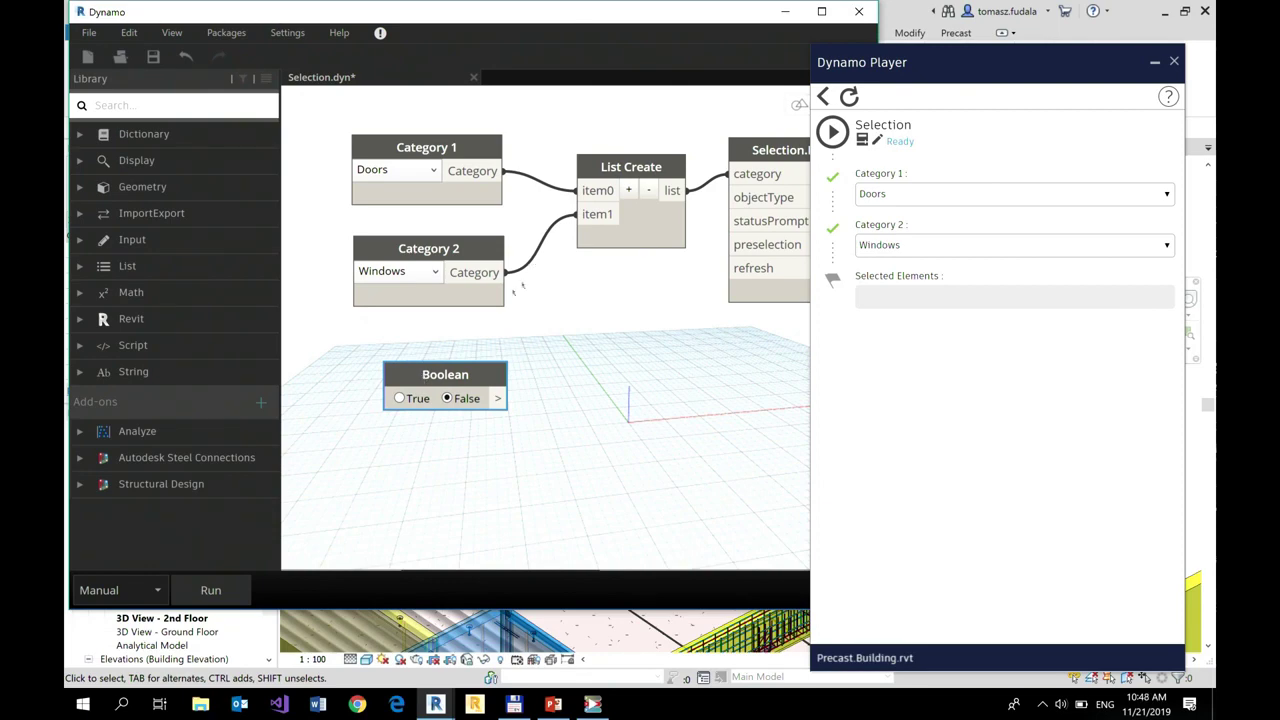
double_click(447, 382)
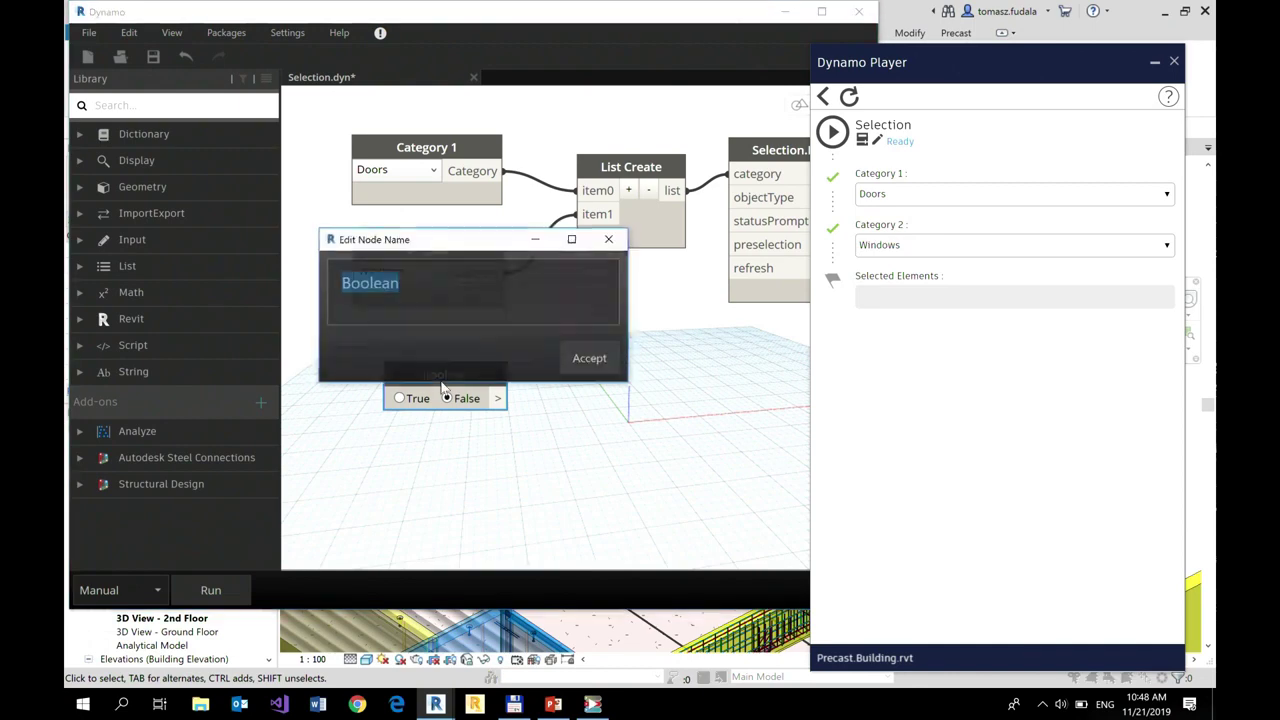
text(p)
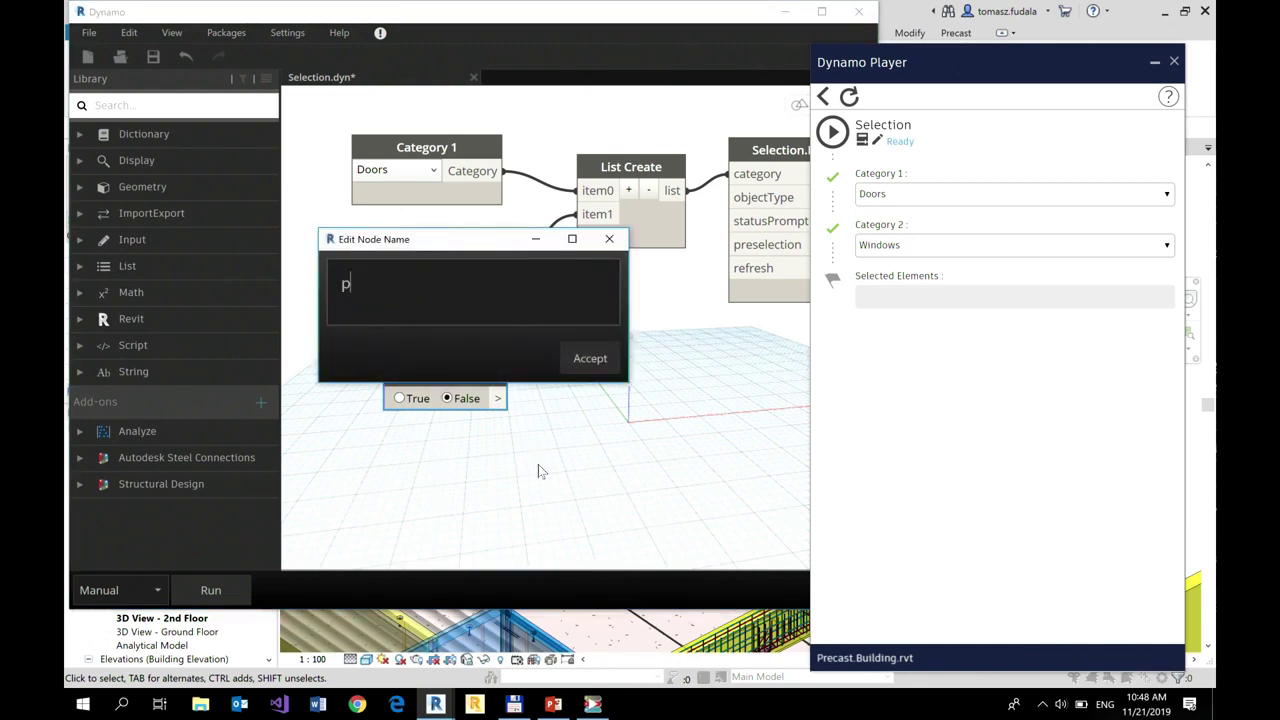
click(592, 358)
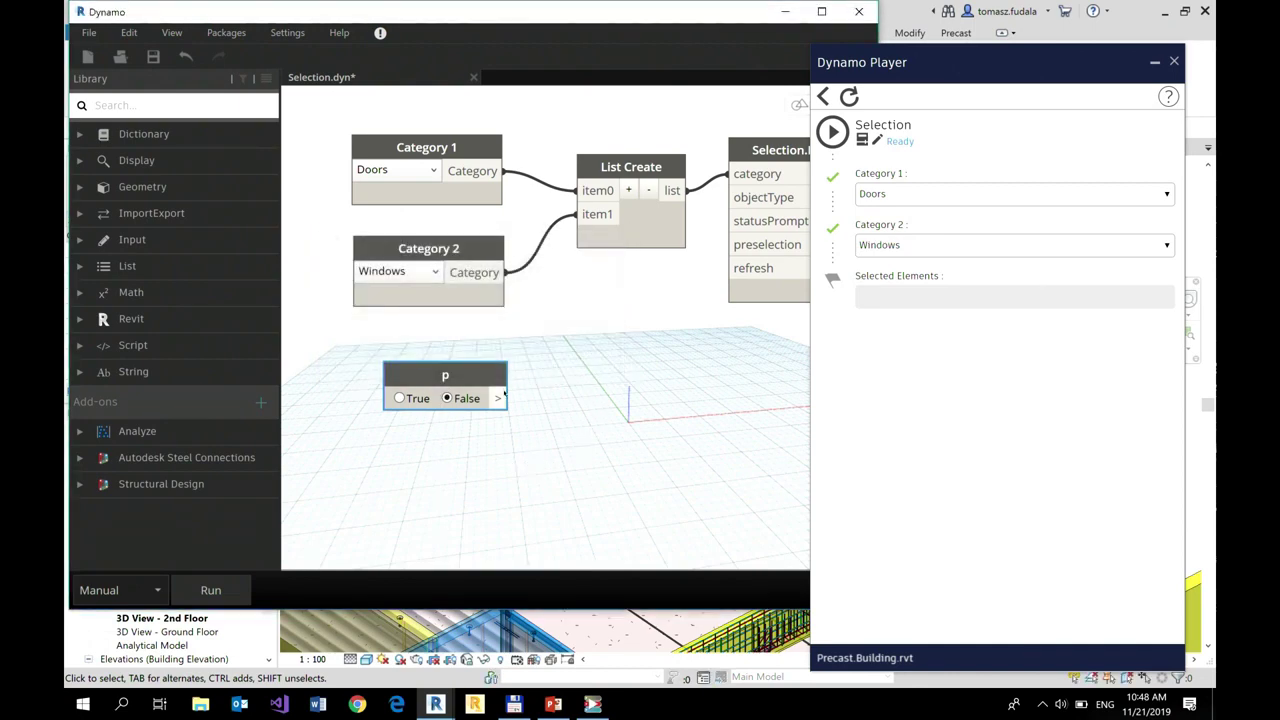
Wire p into preselection, mark it as an input, and save the graph.
drag(497, 398, 761, 248)
right_click(414, 372)
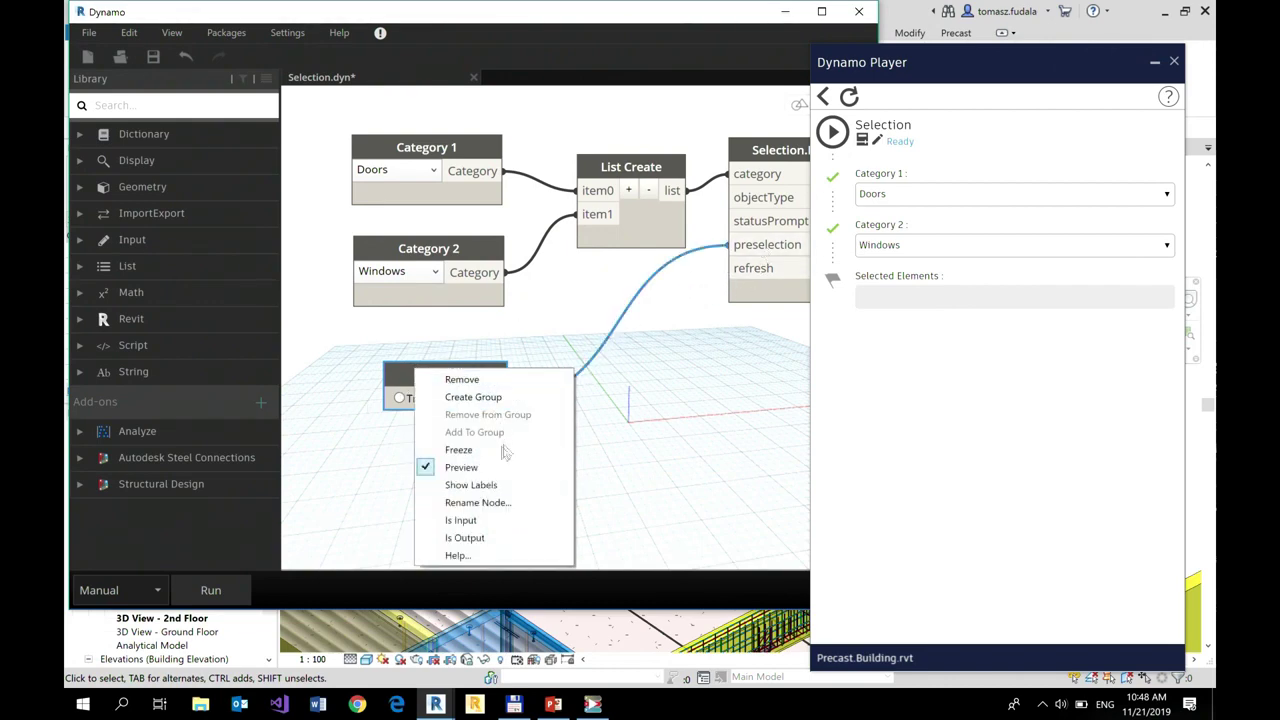
click(471, 521)
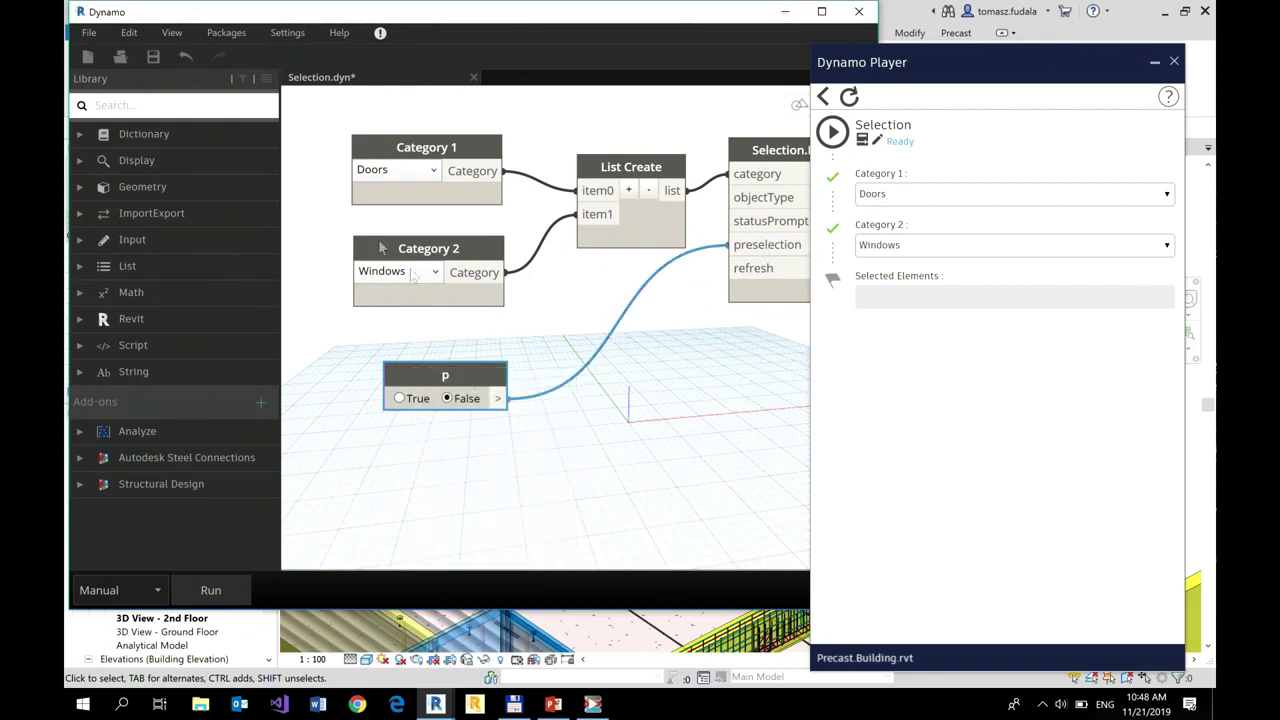
click(153, 57)
Close Dynamo and refresh Dynamo Player so Selection shows the new p input.
click(858, 11)
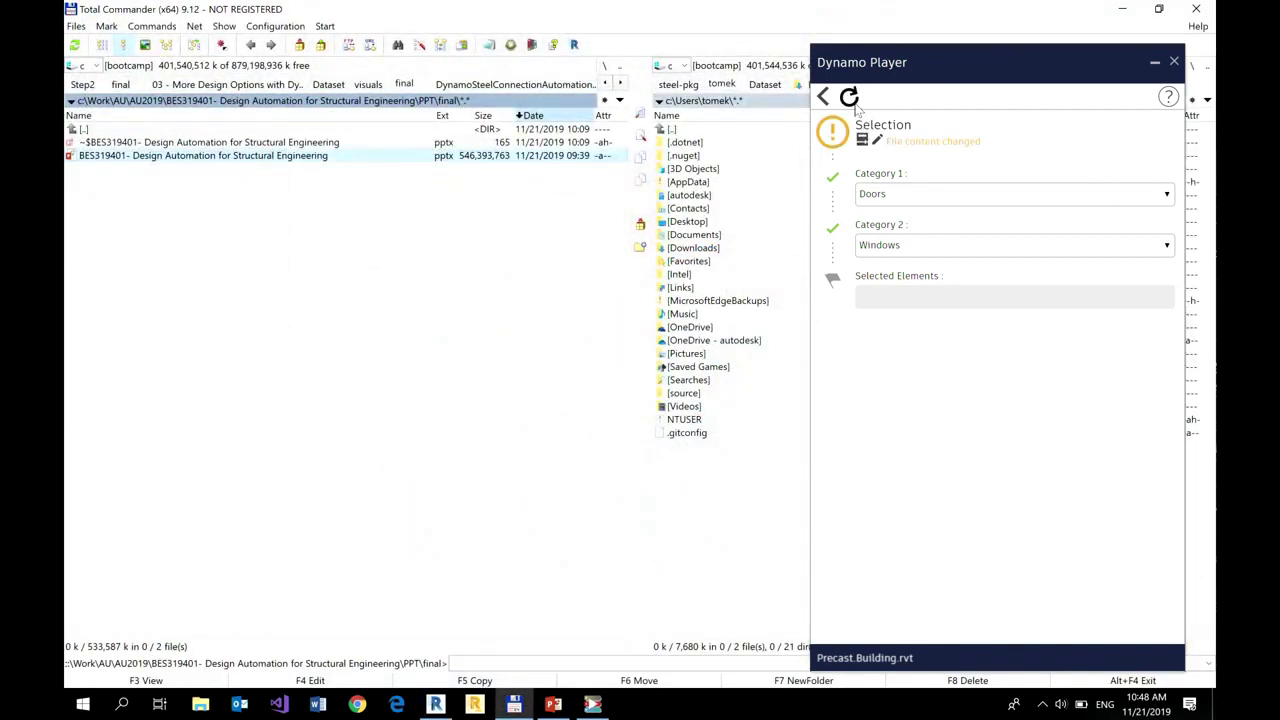
click(849, 96)
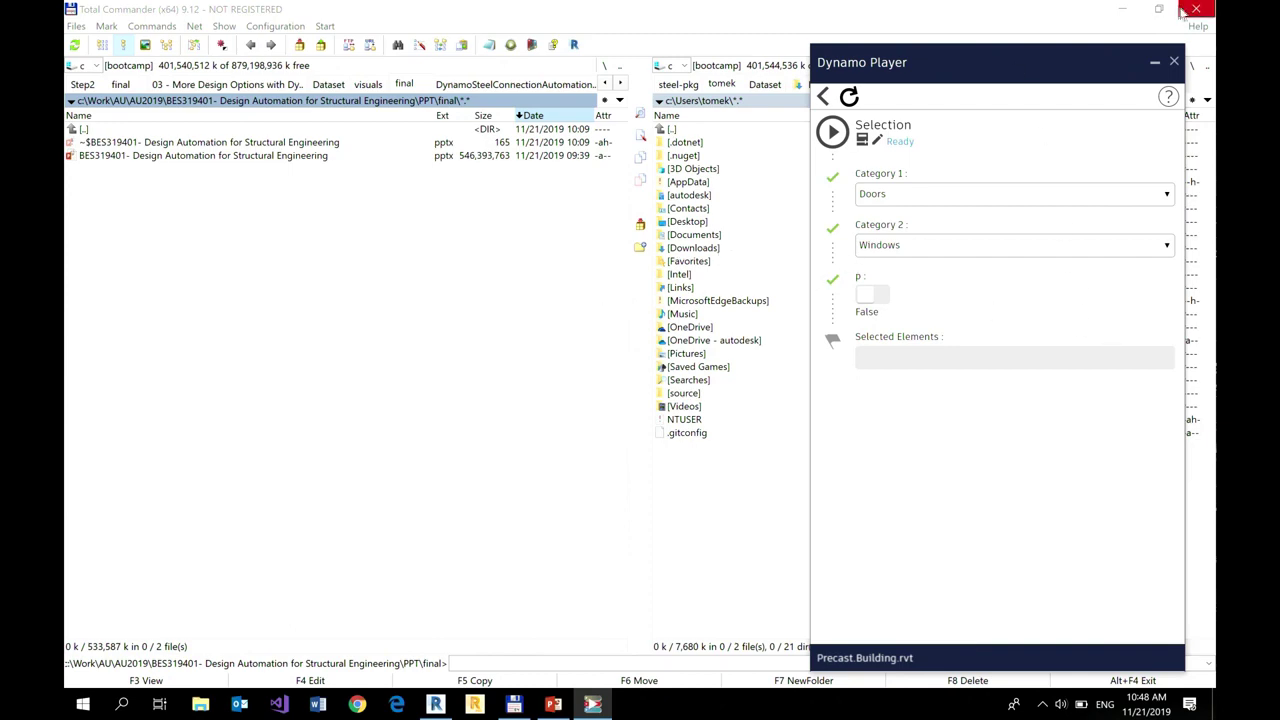
click(1118, 12)
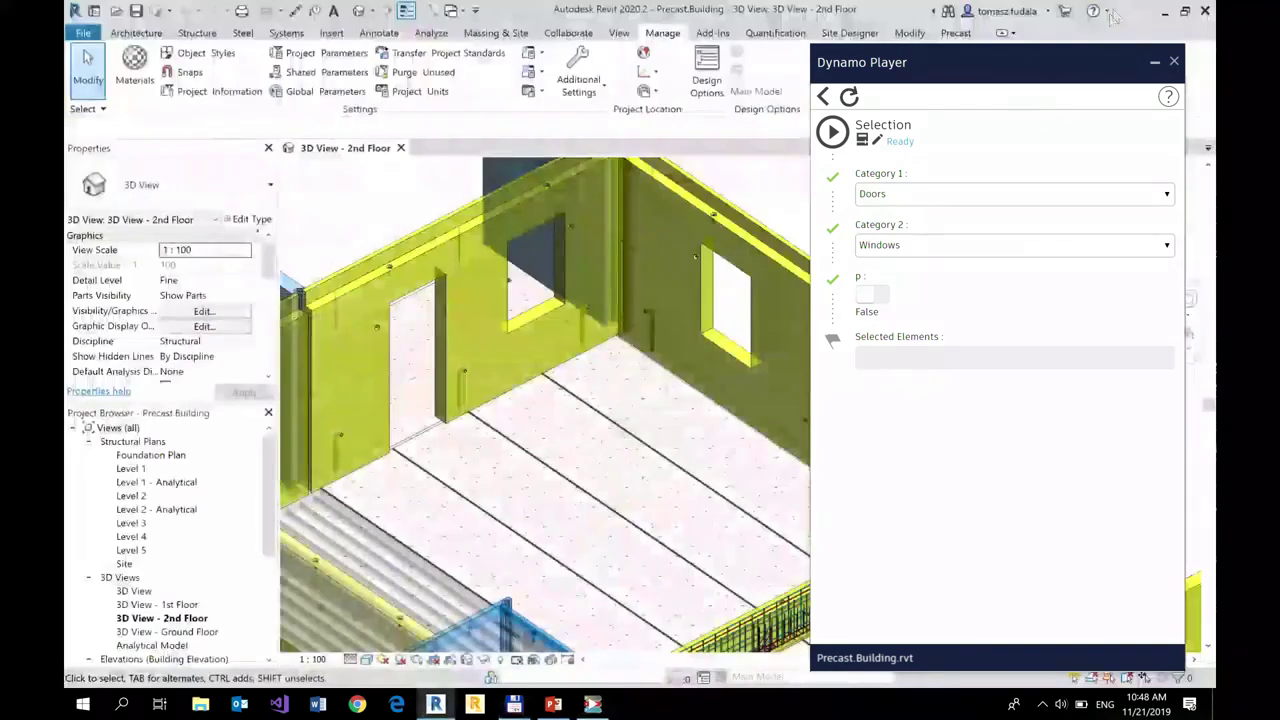
Start the Selection script from Dynamo Player and bring the 2nd-floor wall openings into view.
click(834, 134)
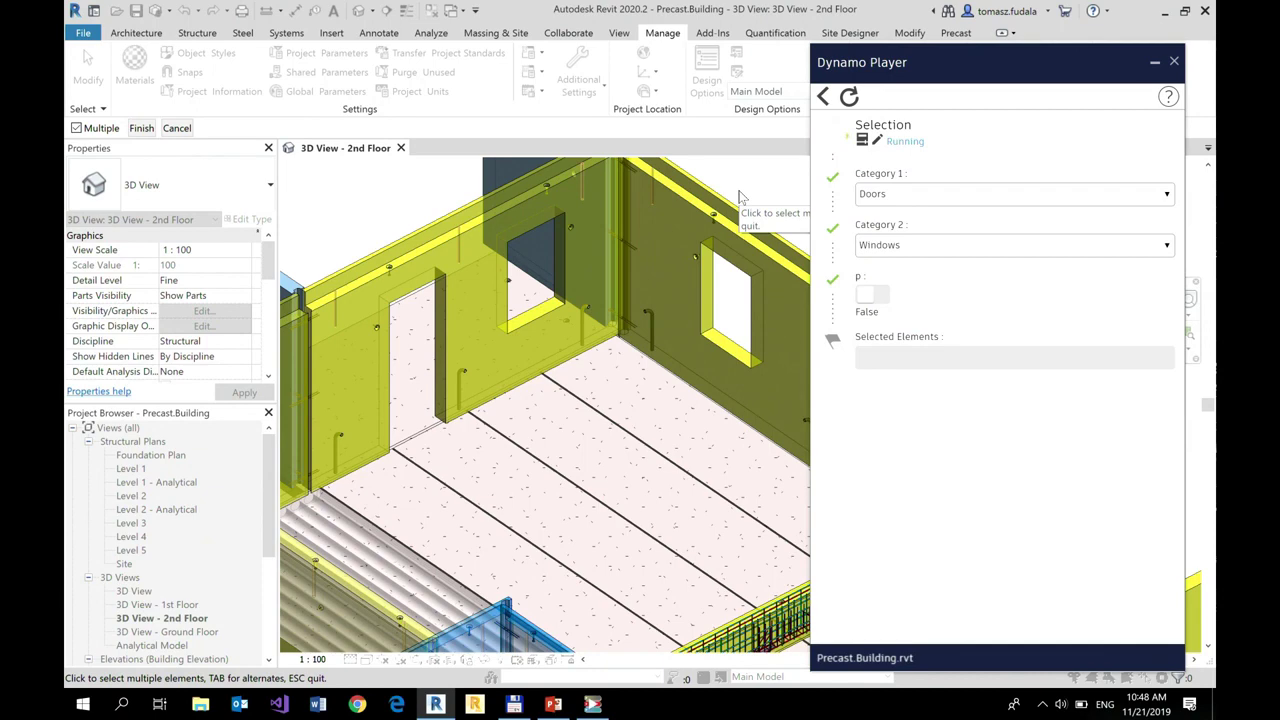
middle_drag(740, 195, 670, 185)
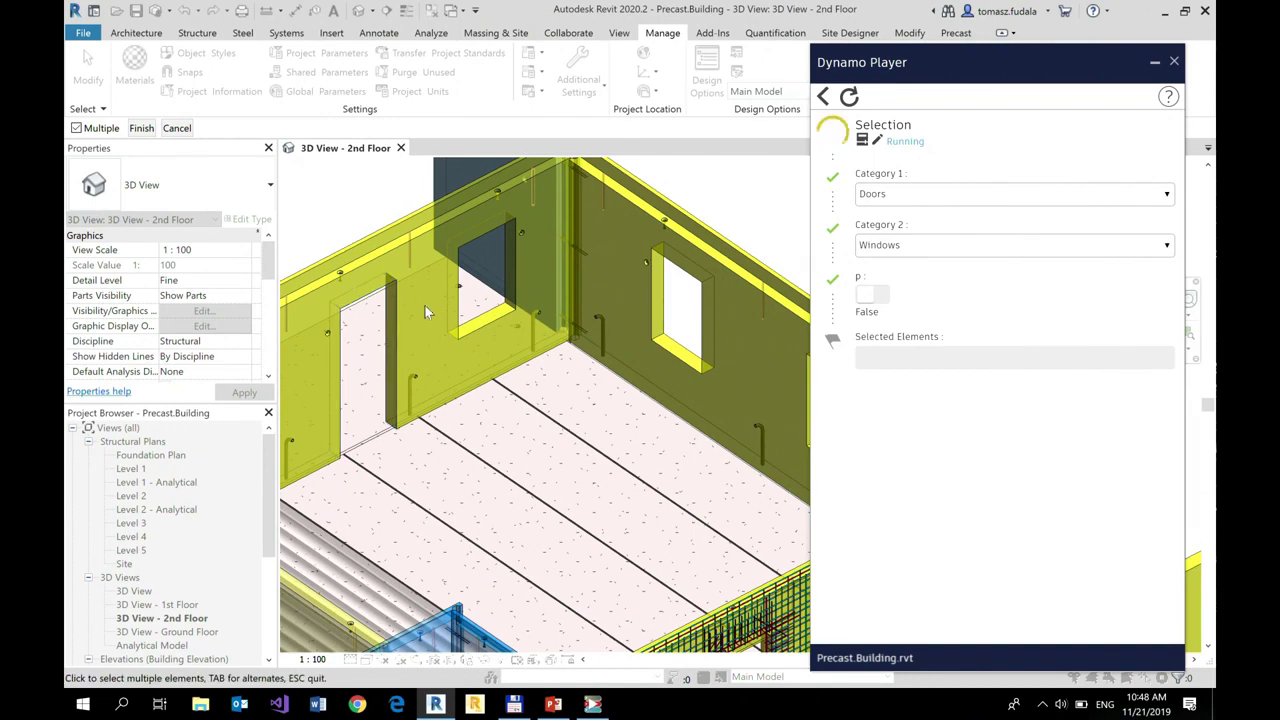
scroll(427, 307, up, 4)
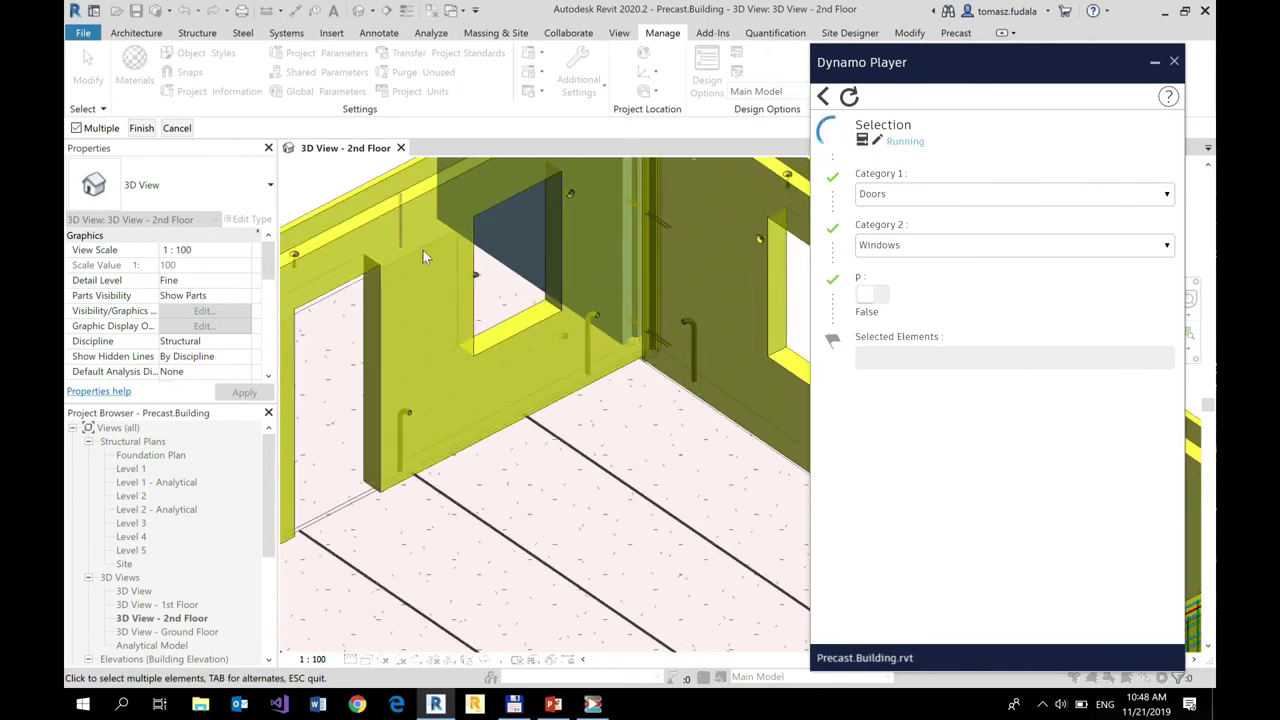
scroll(418, 250, down, 3)
scroll(437, 228, up, 3)
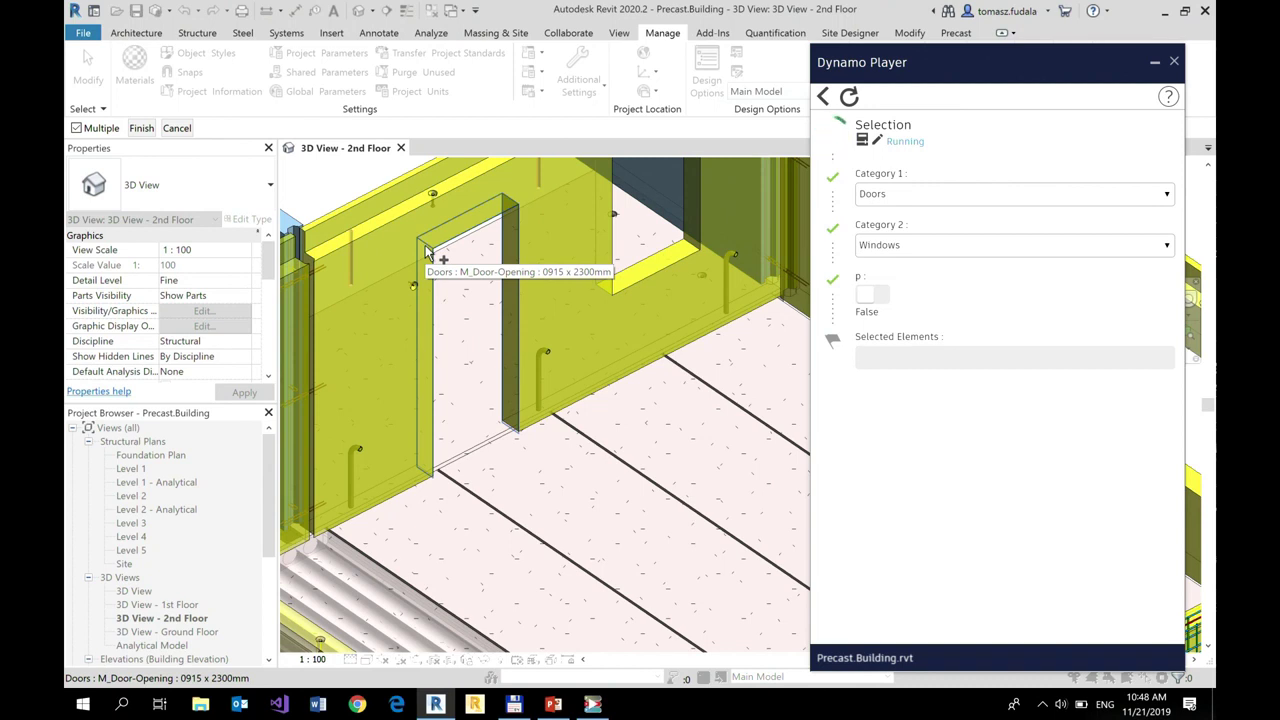
Pick the door opening in the 2nd-floor wall, then reposition the view toward the window.
click(428, 252)
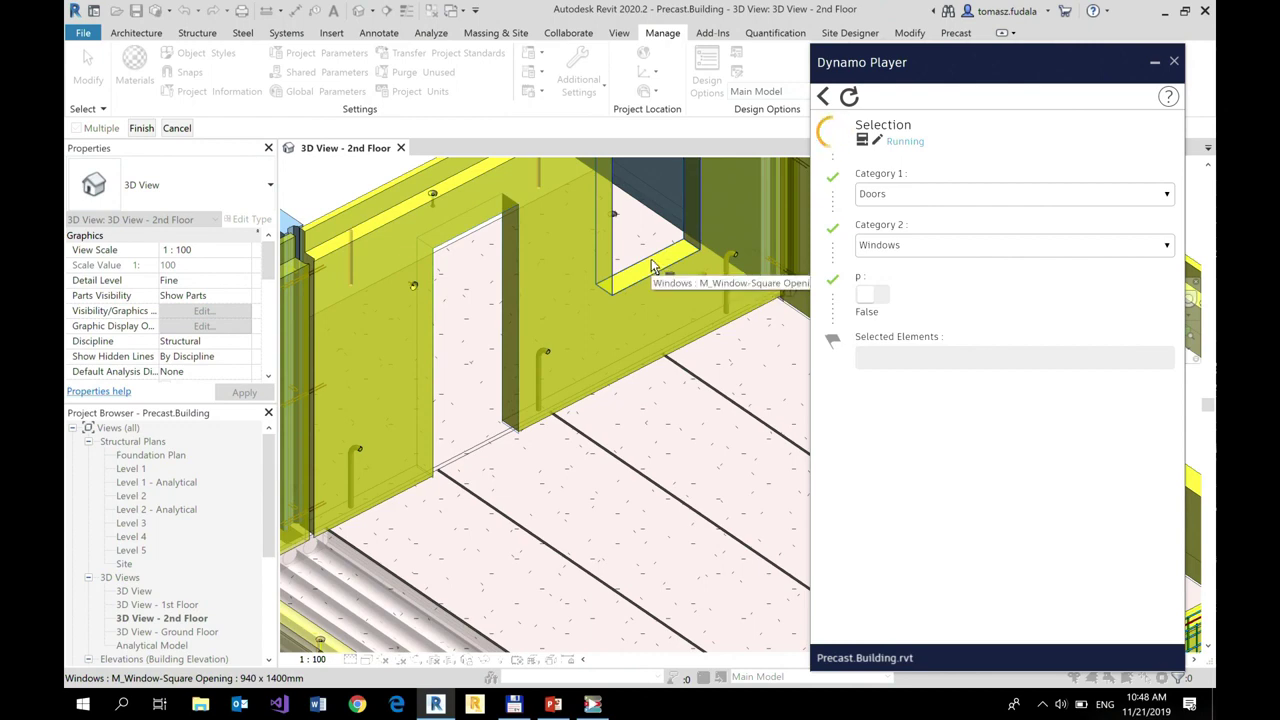
middle_drag(625, 233, 582, 257)
scroll(582, 257, down, 4)
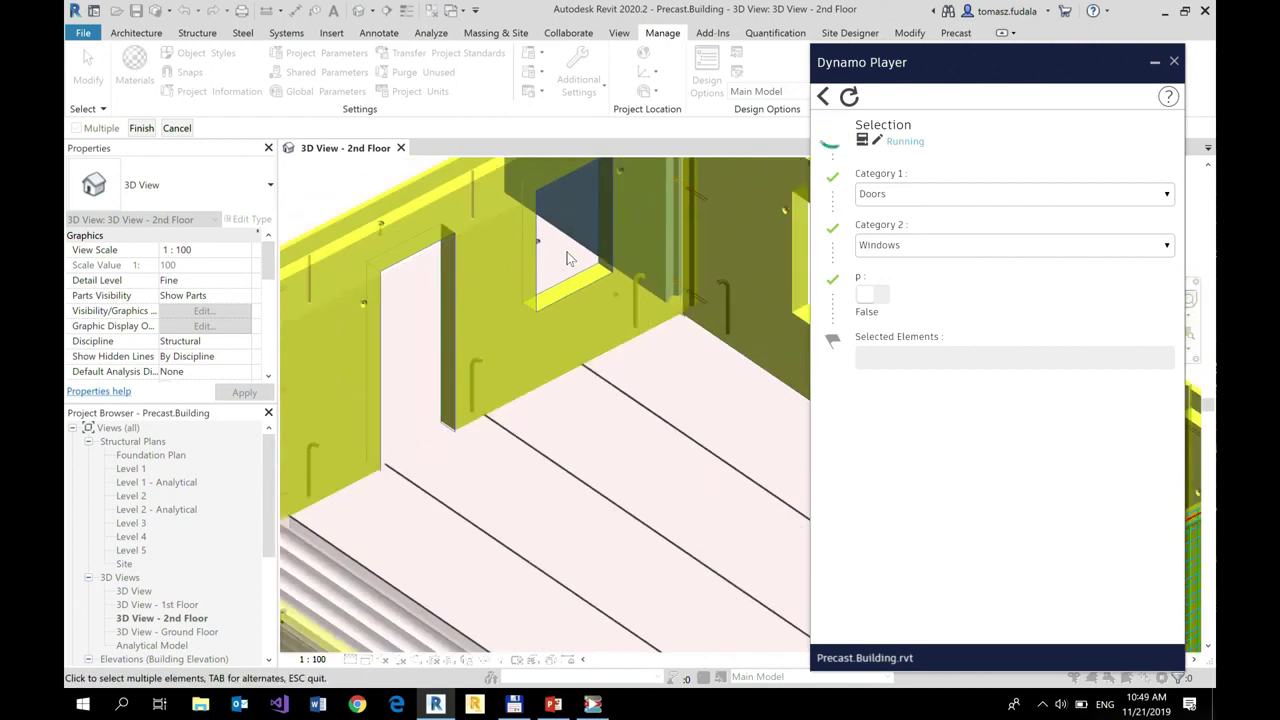
scroll(575, 255, down, 3)
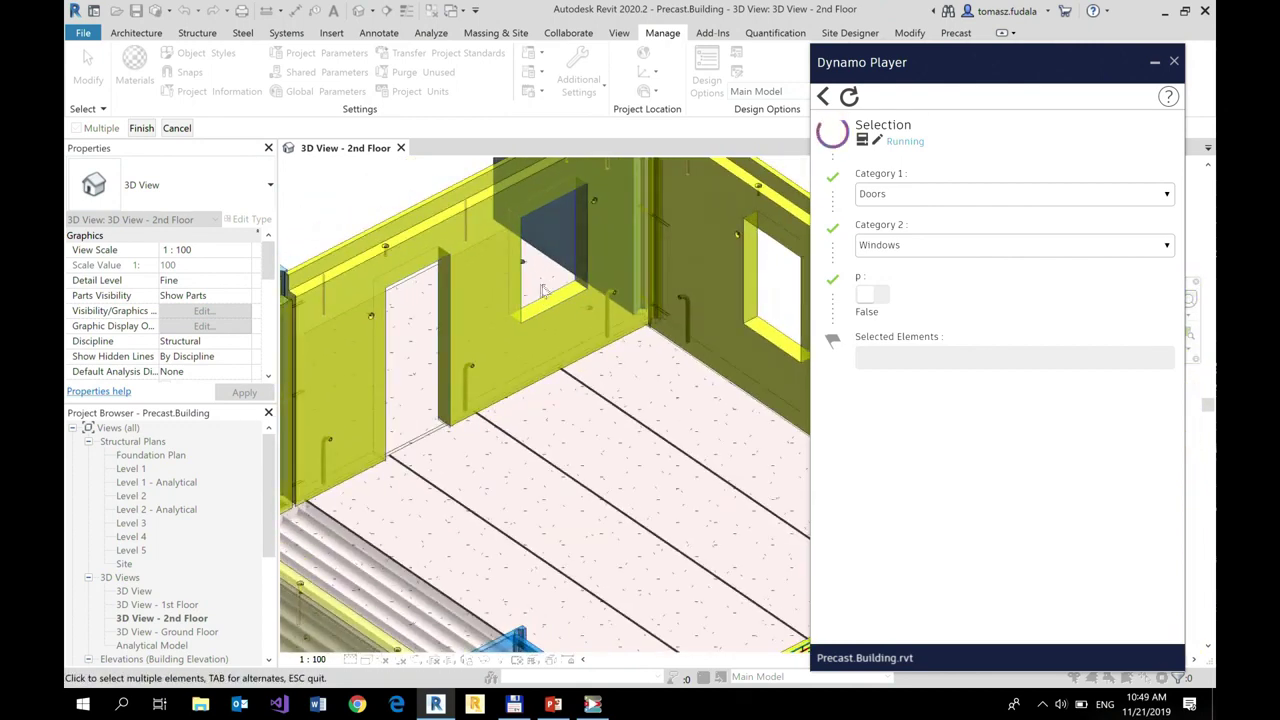
Finish picking so Dynamo Player lists the 0915 x 2300mm door and 940 x 1400mm window, then inspect one in 3D.
click(141, 128)
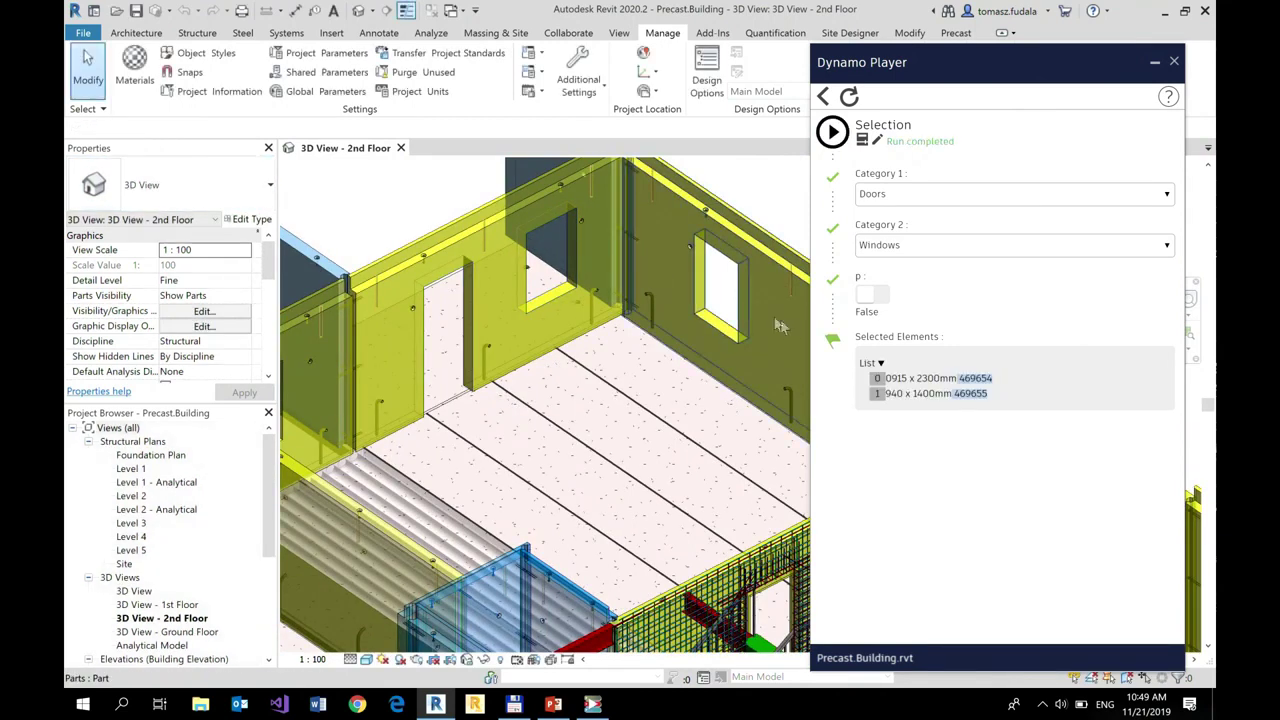
click(975, 393)
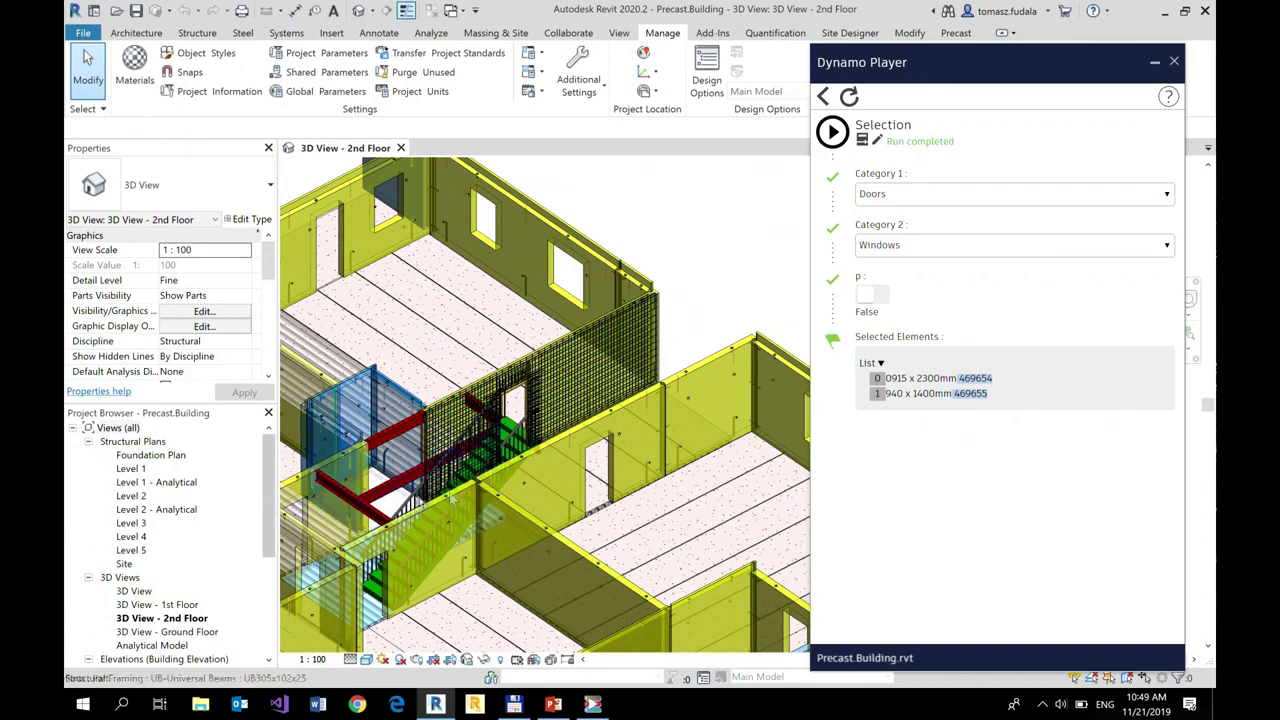
shift+middle_drag(640, 246, 670, 287)
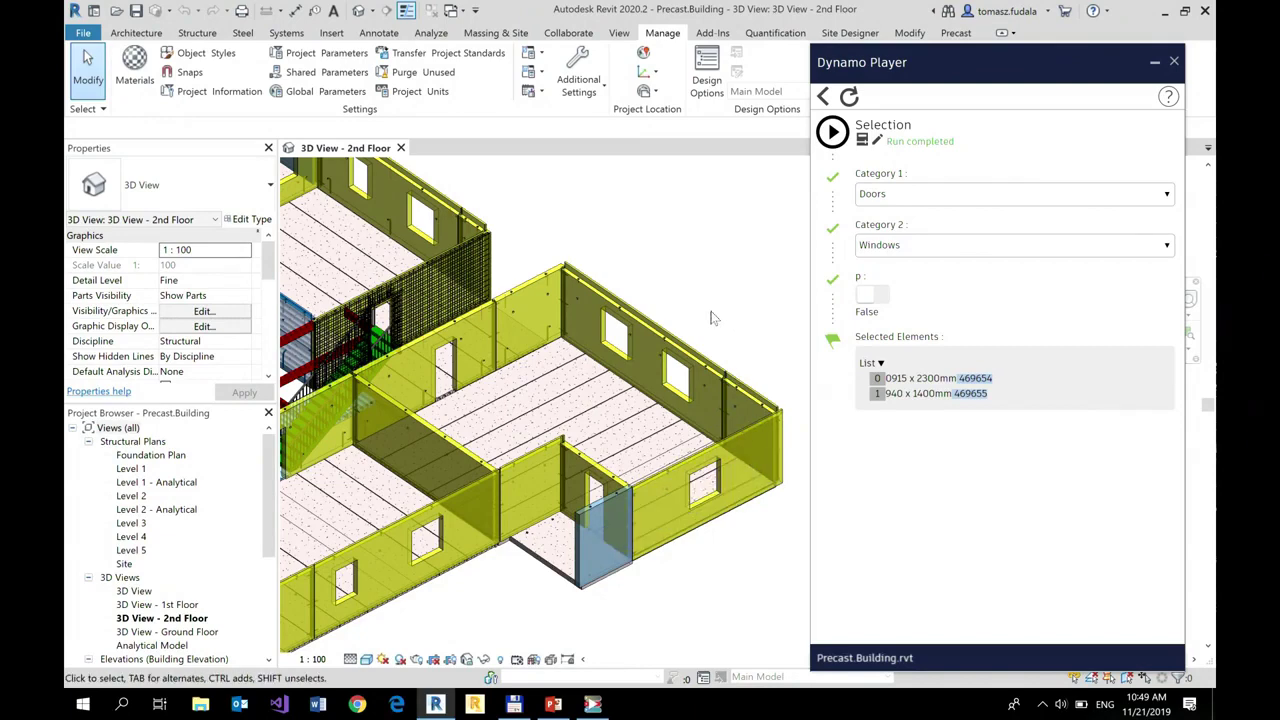
shift+middle_drag(712, 318, 600, 276)
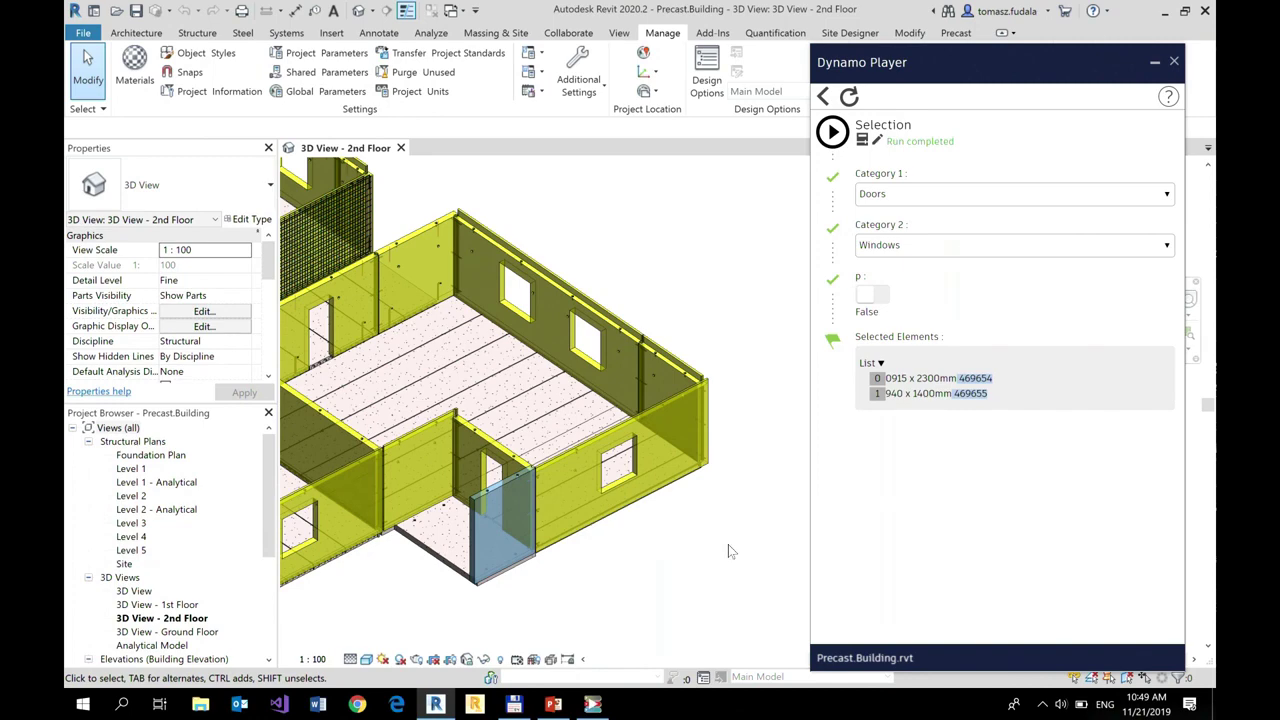
Select one room's walls and floor (128 items), verify their categories in Filter, and set p to True.
drag(726, 565, 556, 313)
drag(538, 262, 474, 221)
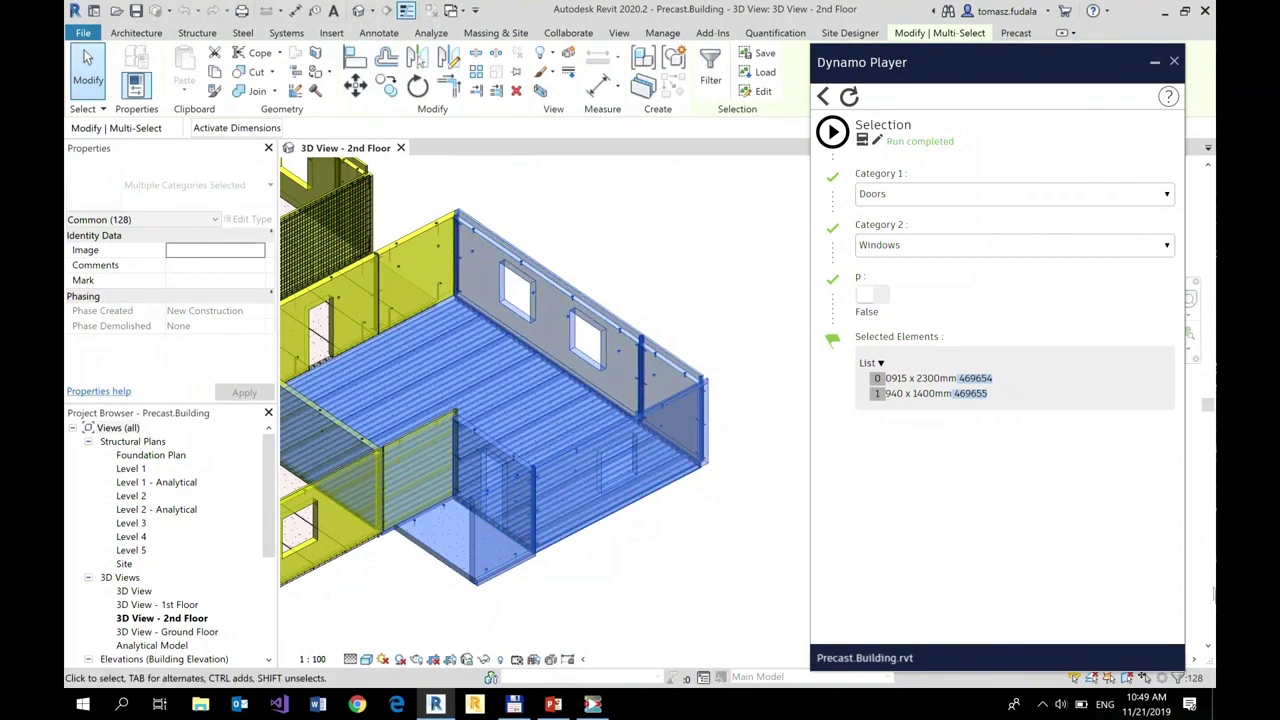
click(1180, 678)
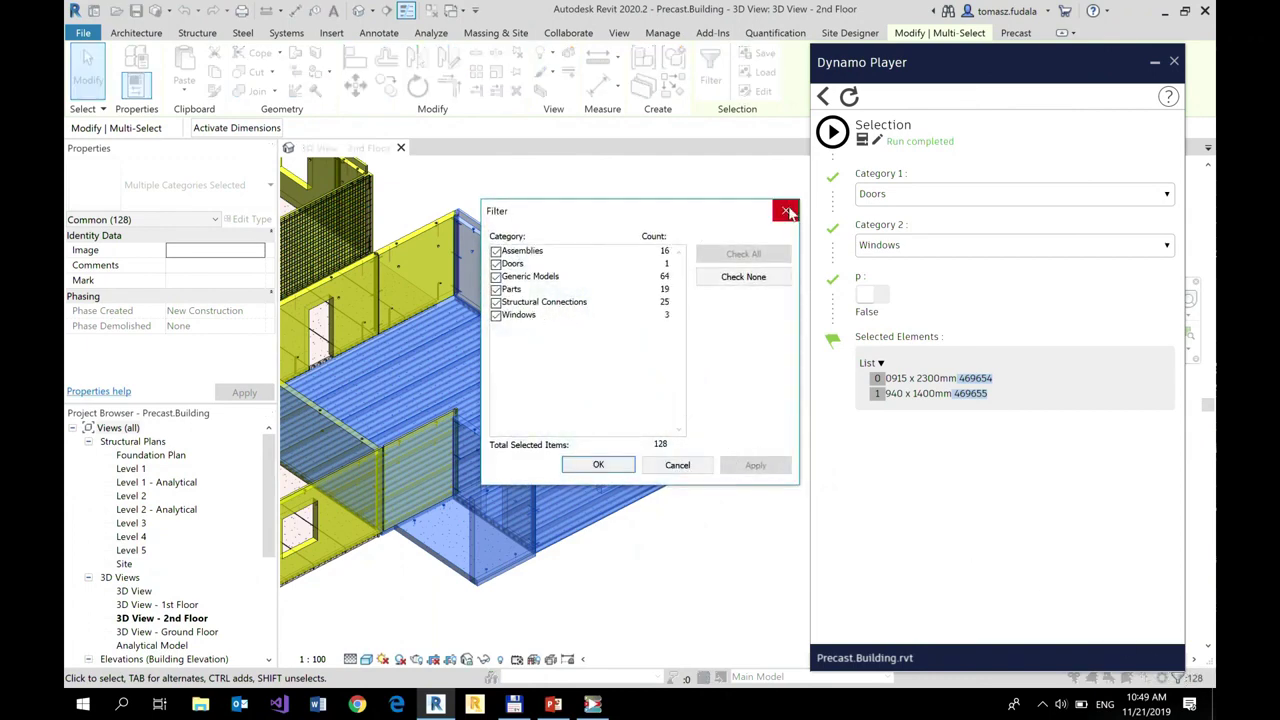
click(786, 213)
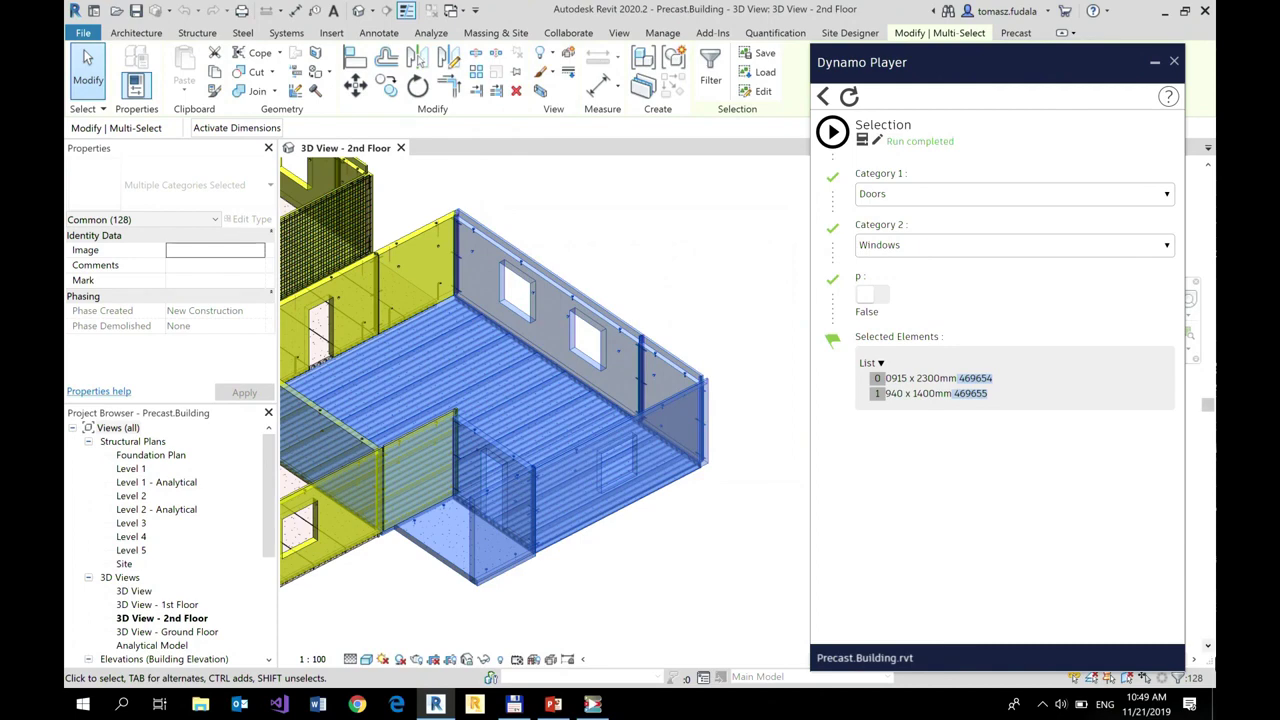
click(1196, 680)
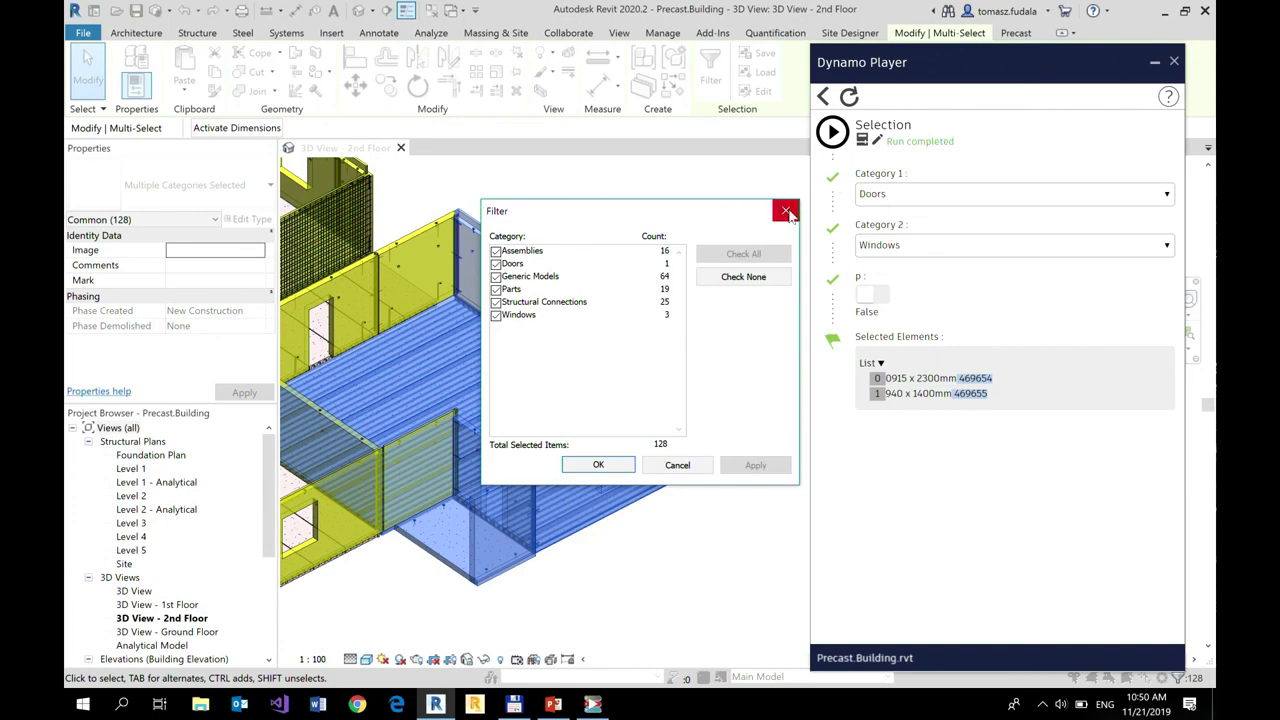
click(785, 211)
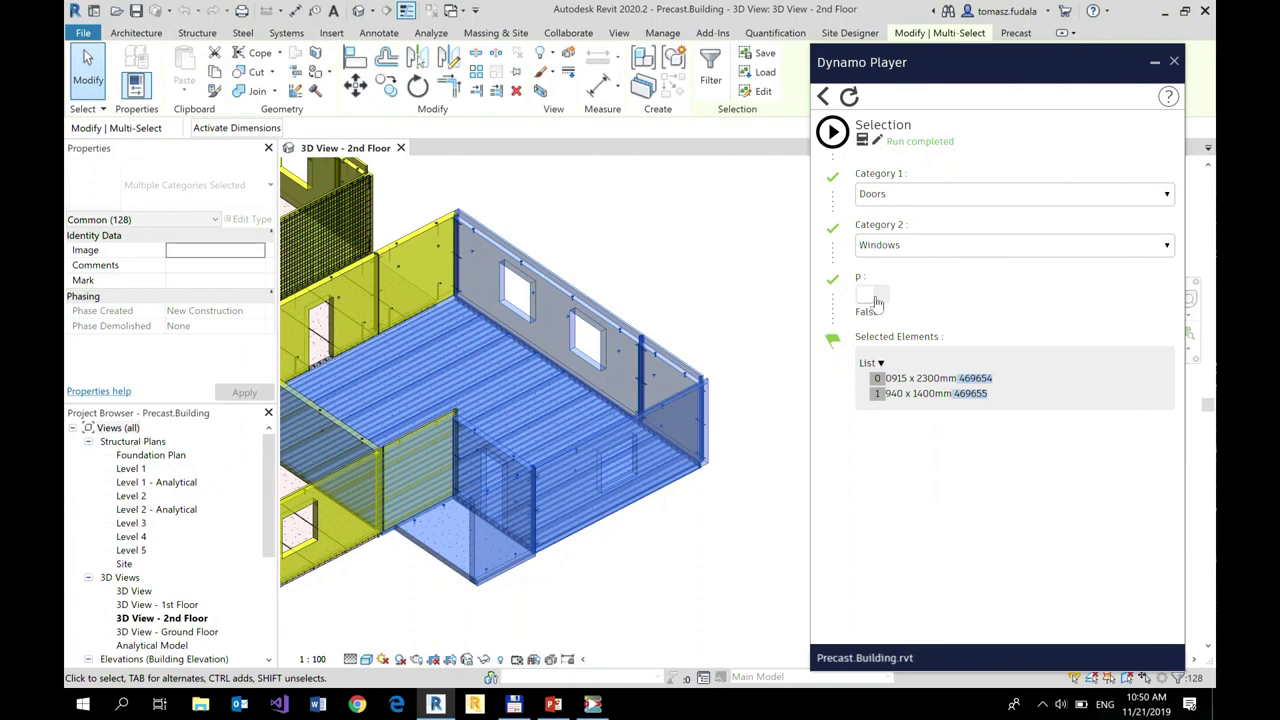
click(873, 296)
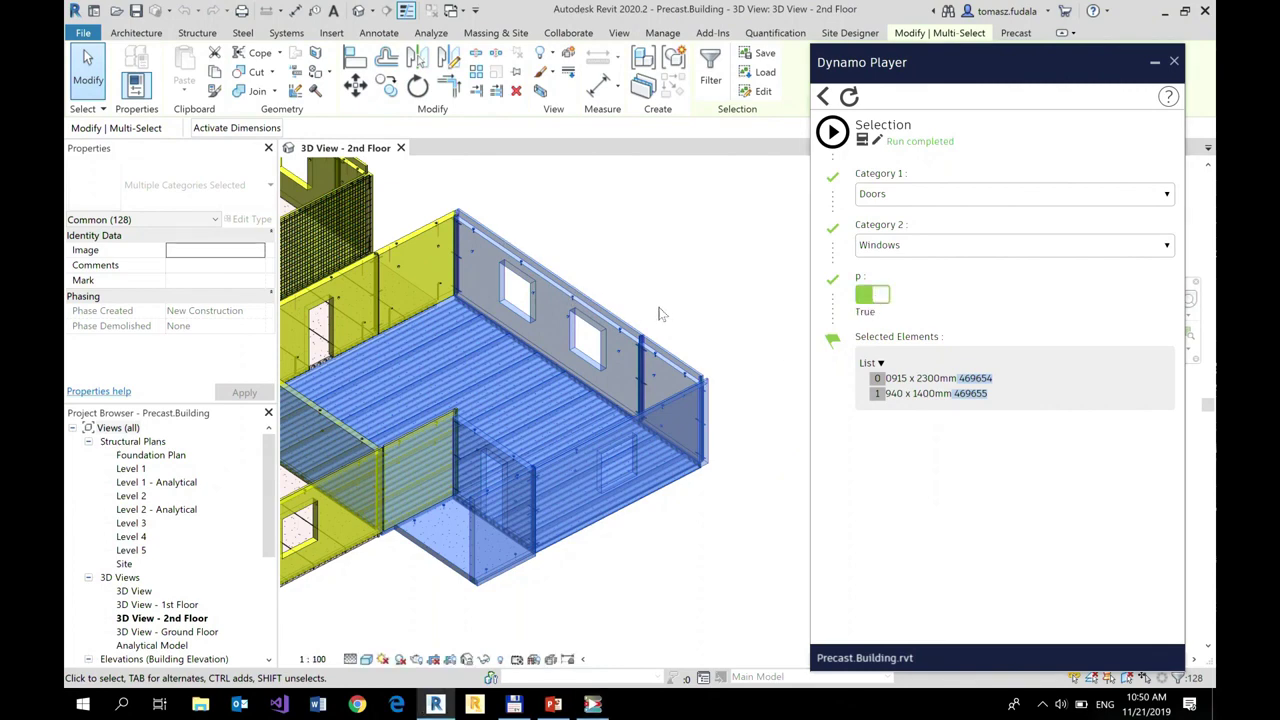
scroll(687, 320, up, 2)
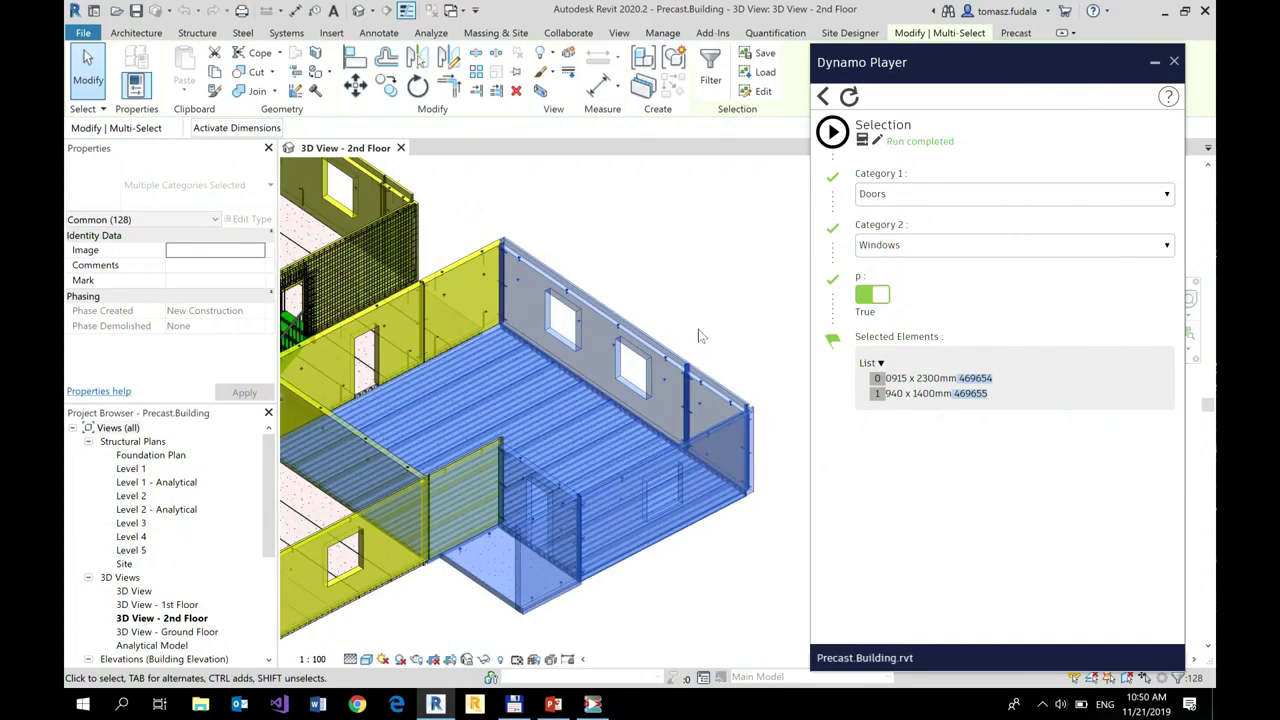